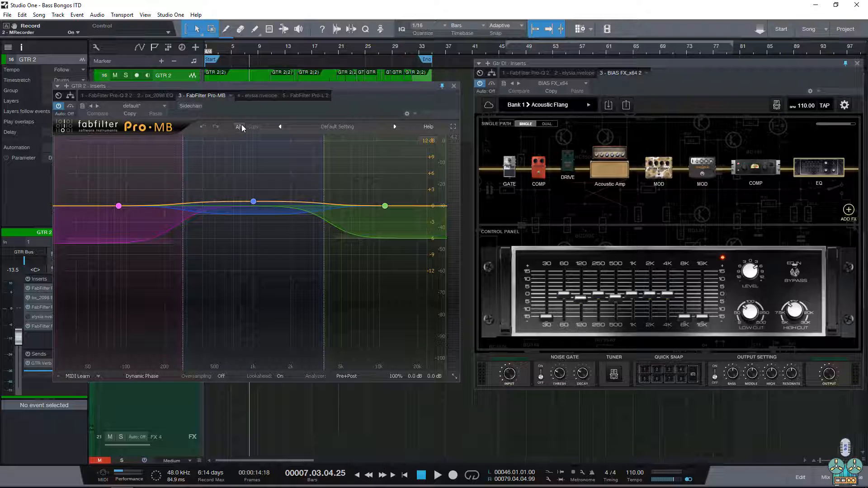
Delete all existing Pro-MB bands and add three new bands in the low, mid and high frequency ranges
left_click_drag(429, 292, 66, 148)
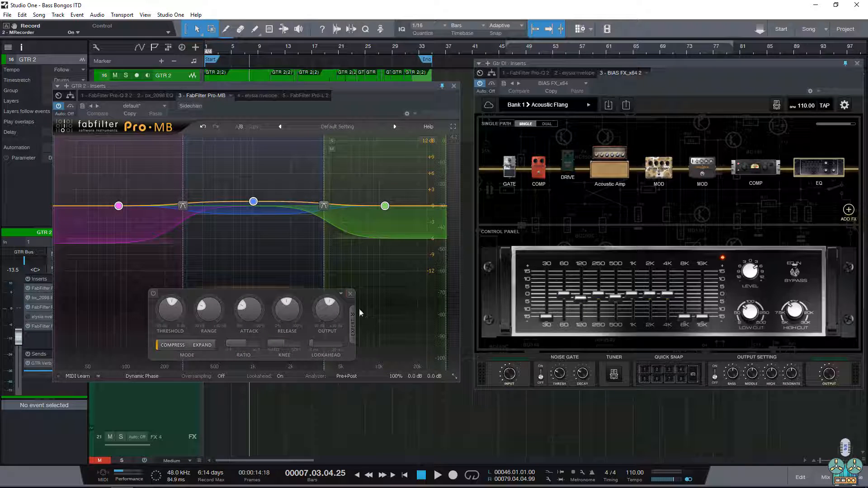
left_click(353, 294)
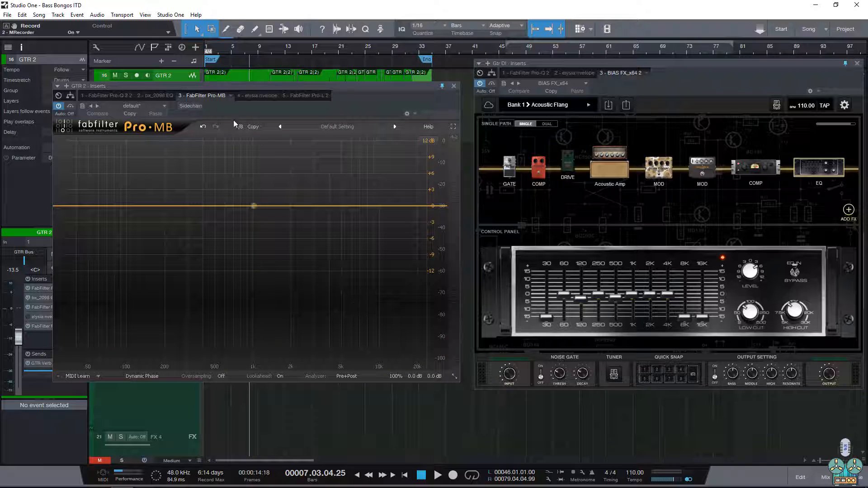
left_click(161, 206)
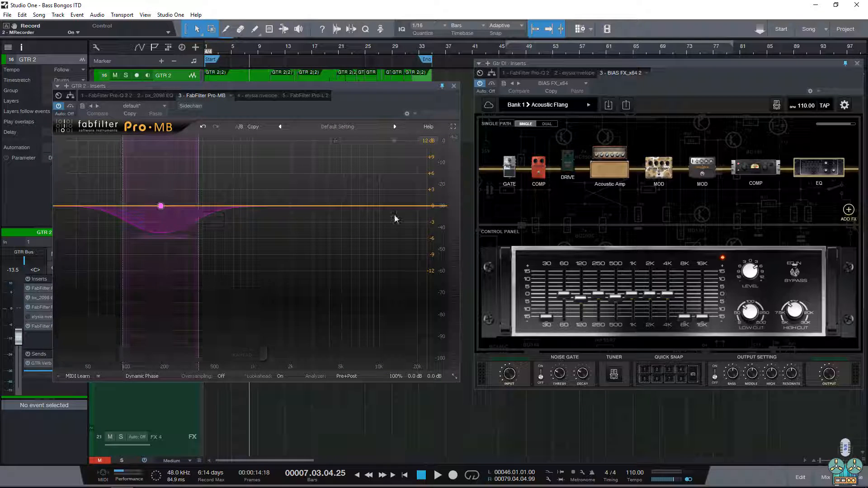
left_click(344, 156)
left_click(256, 206)
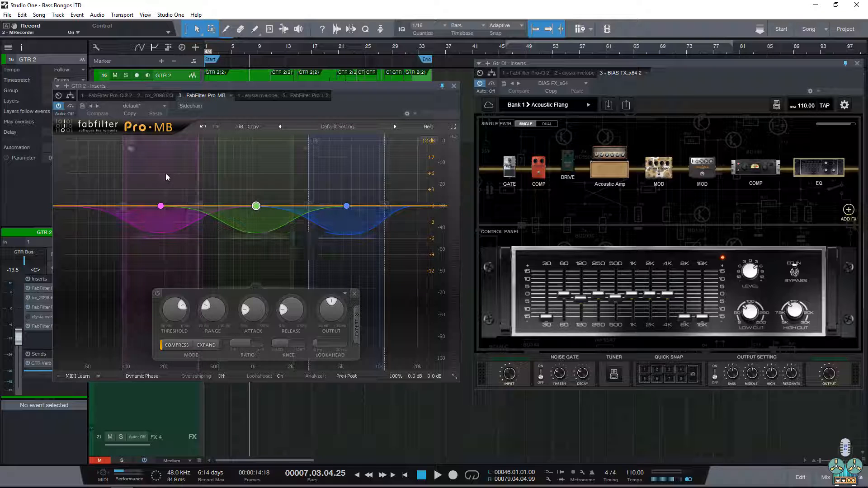
Centre the lowest band at 60 Hz and set its side chain to a free range from about 4.5 kHz upward
left_click_drag(161, 206, 94, 212)
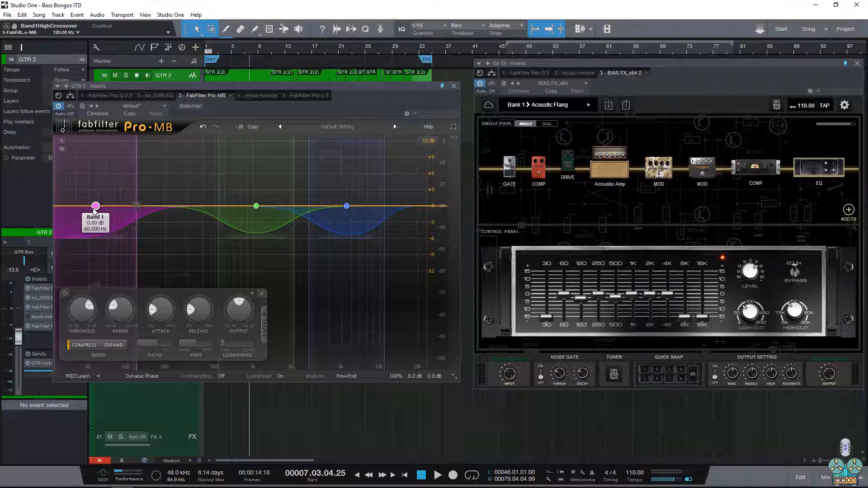
left_click(263, 328)
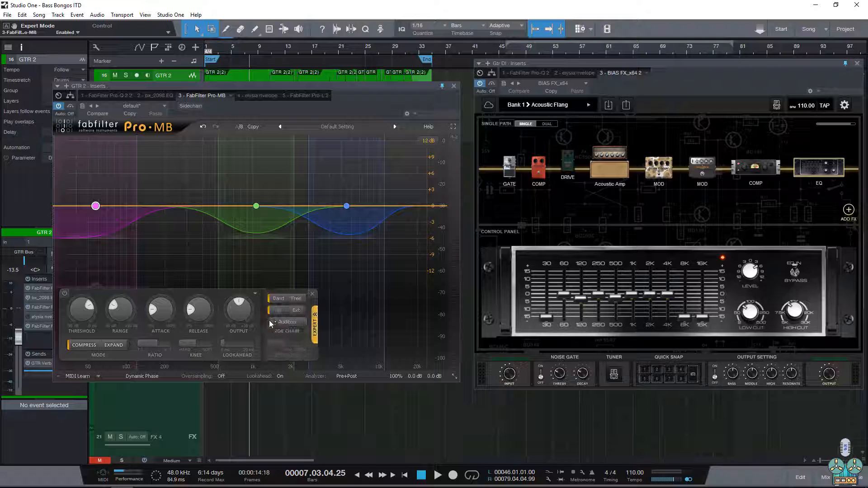
left_click(296, 299)
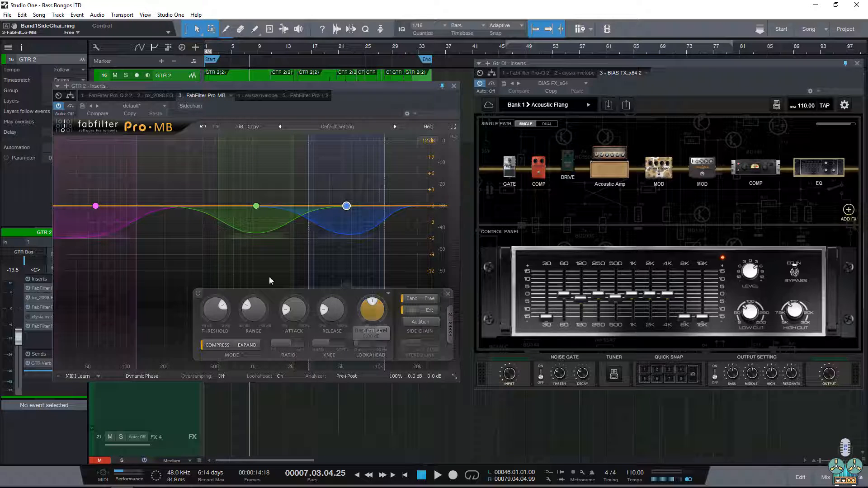
left_click_drag(263, 279, 199, 279)
left_click_drag(123, 282, 147, 281)
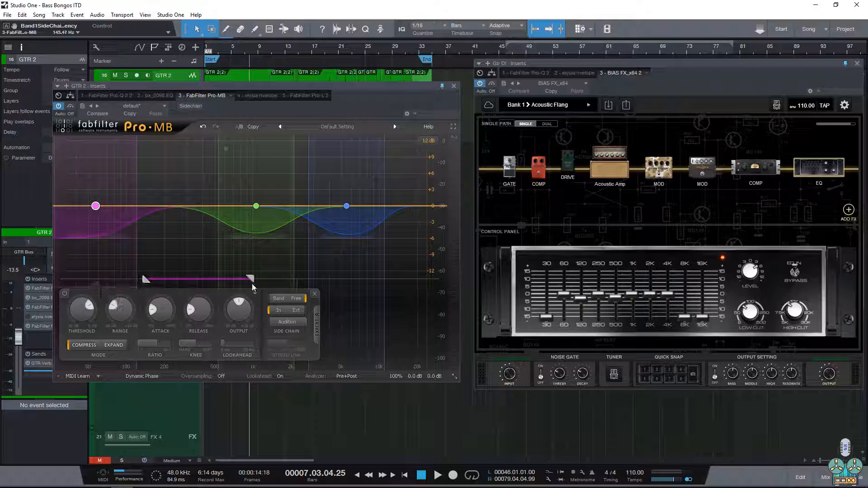
left_click_drag(251, 281, 408, 282)
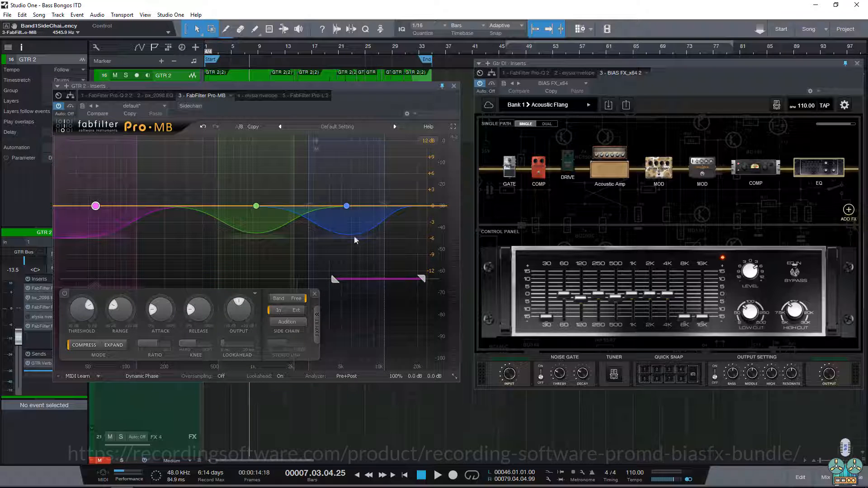
Set the highest band's free side-chain range to end at about 154 Hz and remove that band
left_click(354, 237)
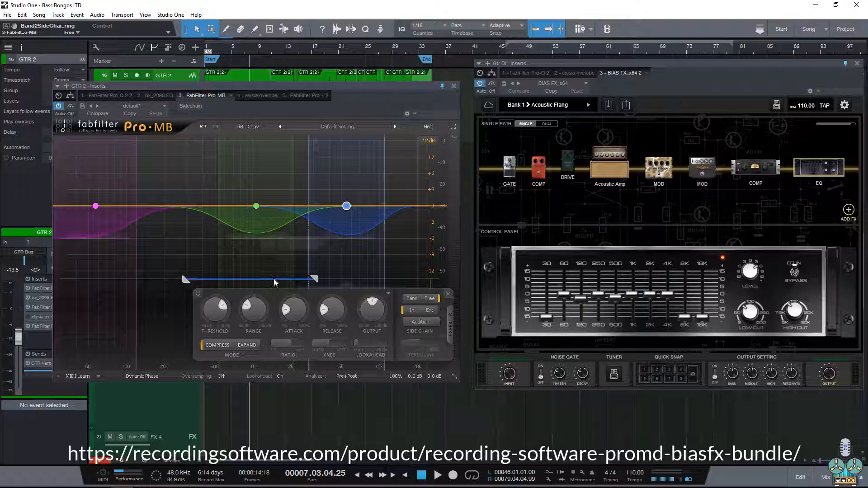
left_click_drag(310, 278, 152, 281)
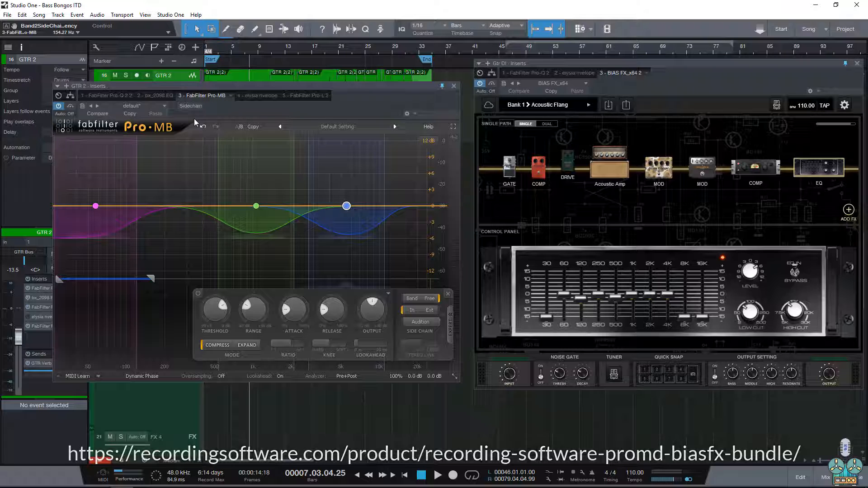
left_click(448, 295)
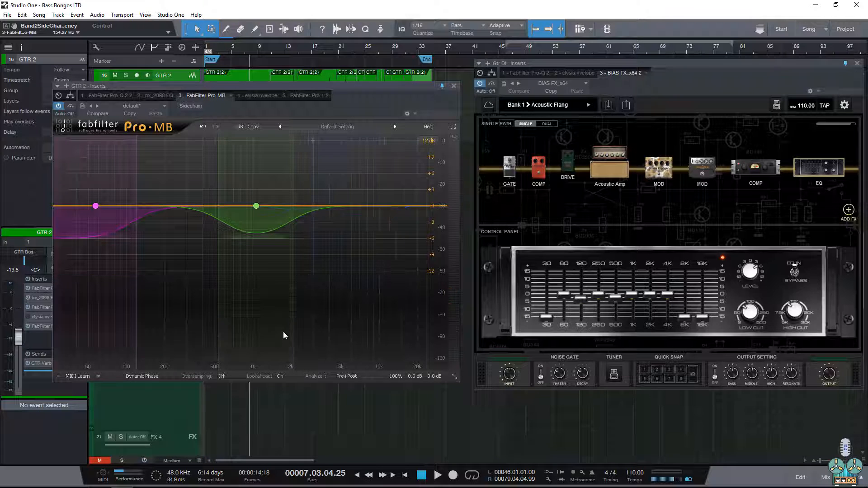
Try the Linear Phase processing mode in Pro-MB
left_click(217, 377)
left_click(149, 378)
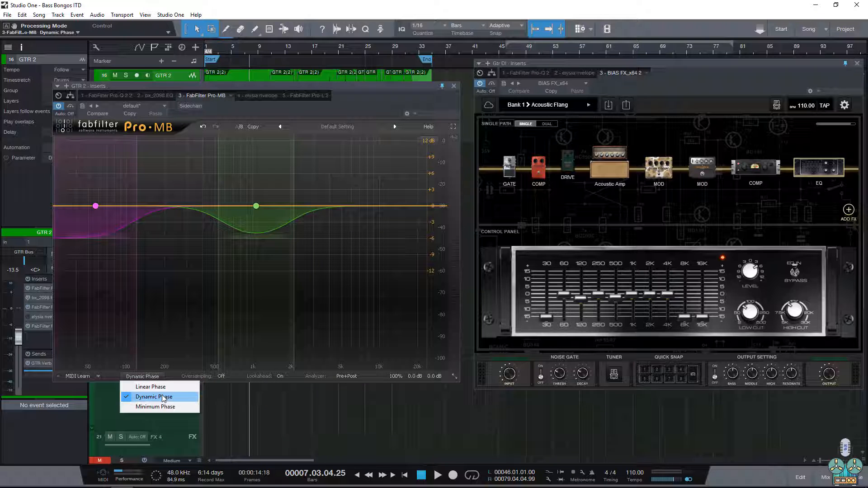
left_click(160, 387)
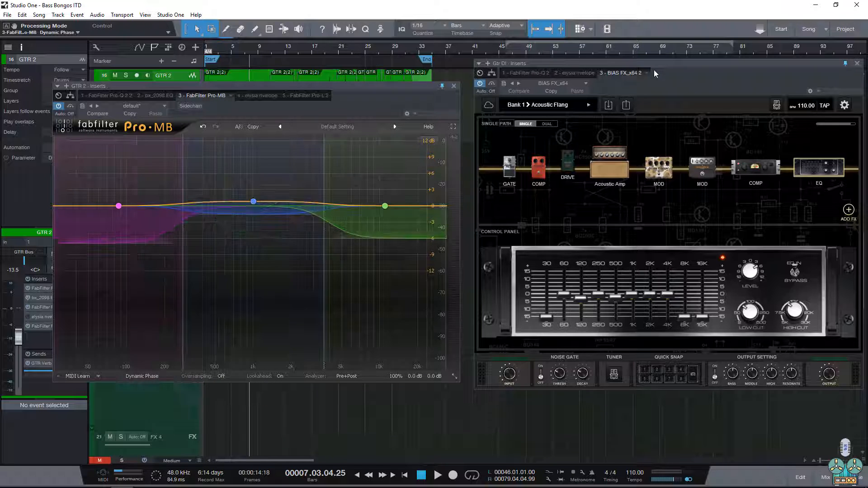
Close the GTR 2 inserts window and move the BIAS FX window to the middle of the arrangement
left_click(454, 86)
left_click_drag(601, 69, 354, 89)
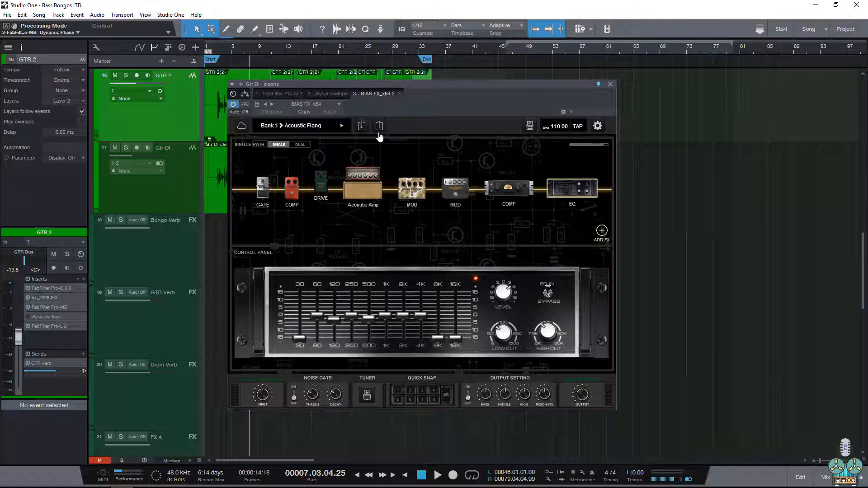
Examine the amp models offered for the Acoustic Amp slot, from BIAS AMP 2 and Bass to Hi Gain, Crunch and Low Gain
left_click(365, 188)
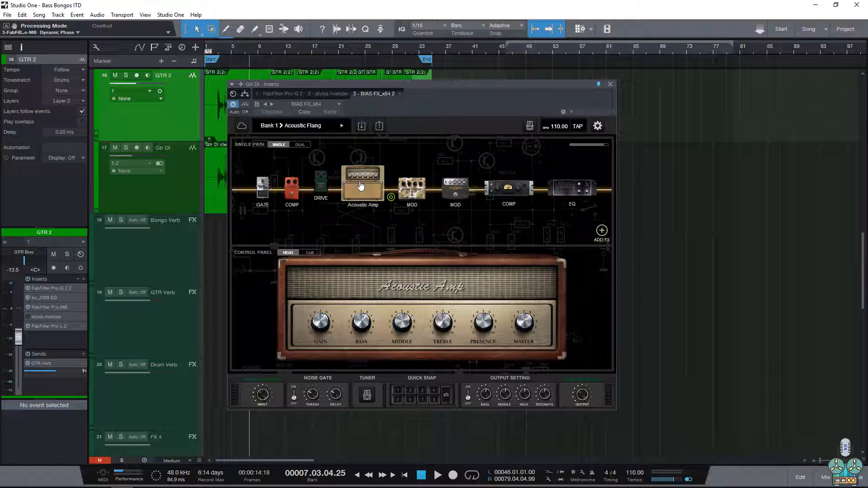
double_click(361, 186)
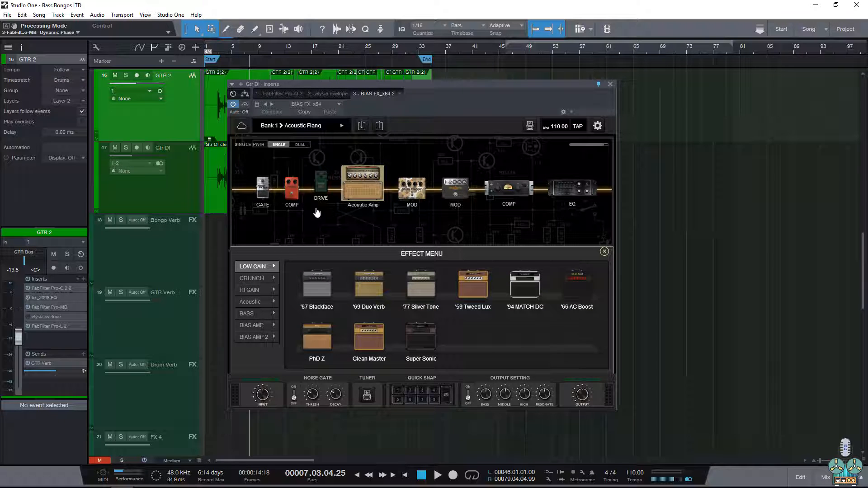
left_click(255, 337)
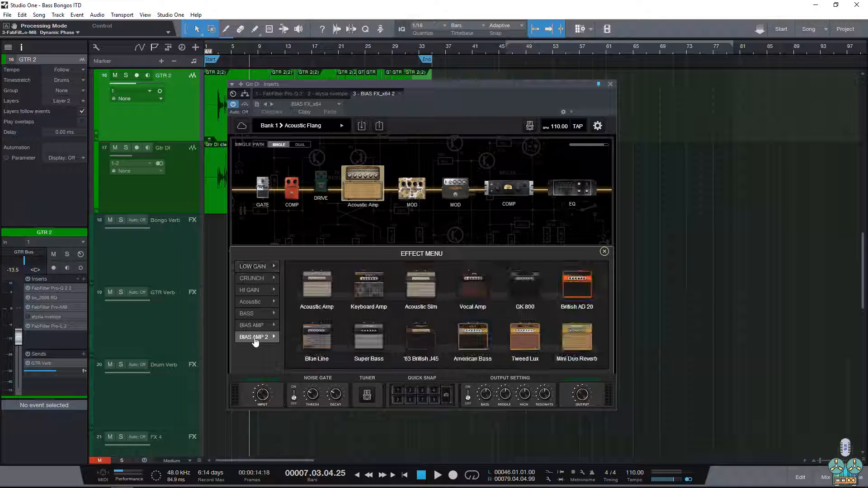
scroll(364, 335, "down", 3)
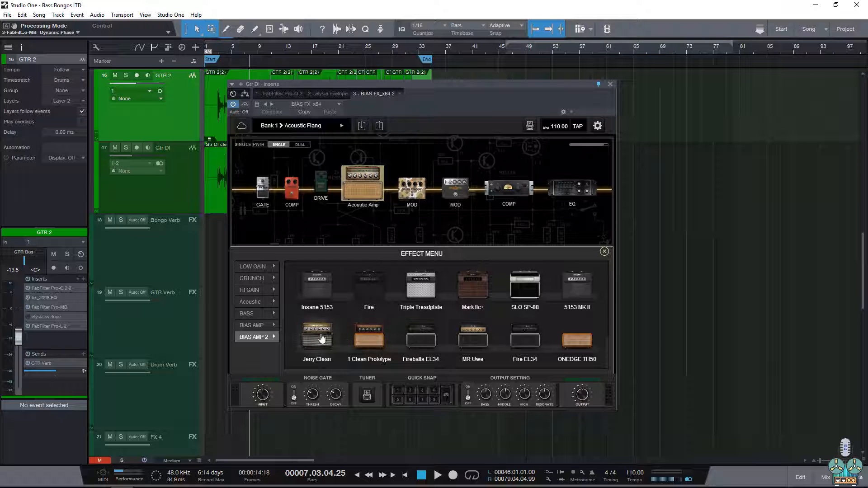
scroll(420, 346, "up", 4)
left_click(249, 313)
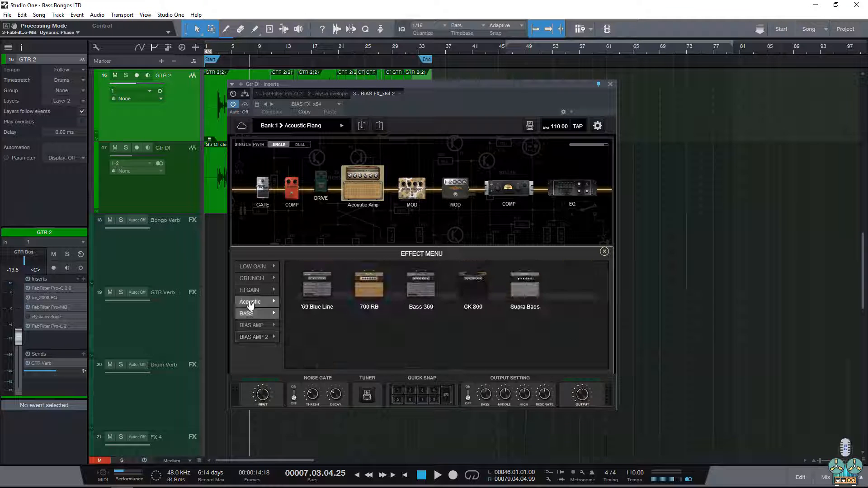
left_click(251, 302)
left_click(250, 290)
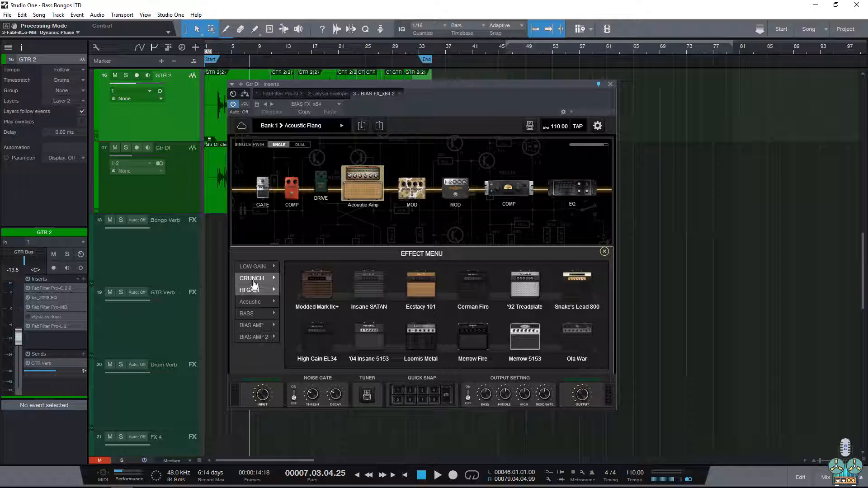
left_click(252, 278)
left_click(254, 267)
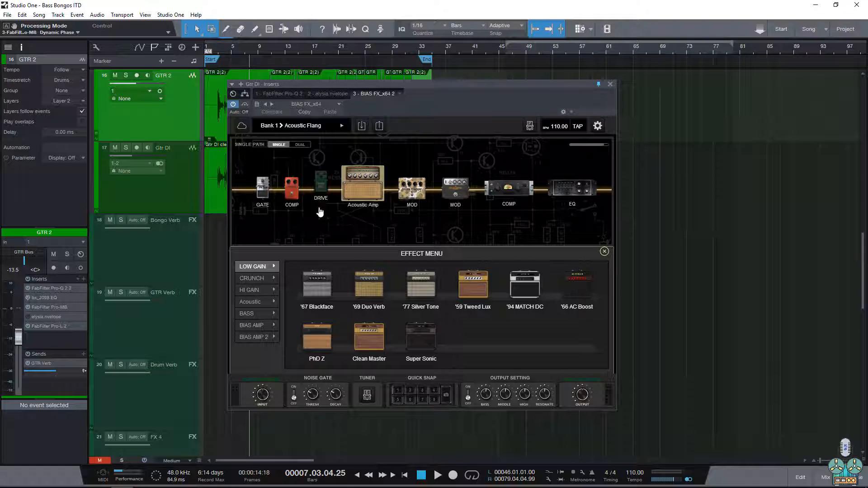
left_click(605, 253)
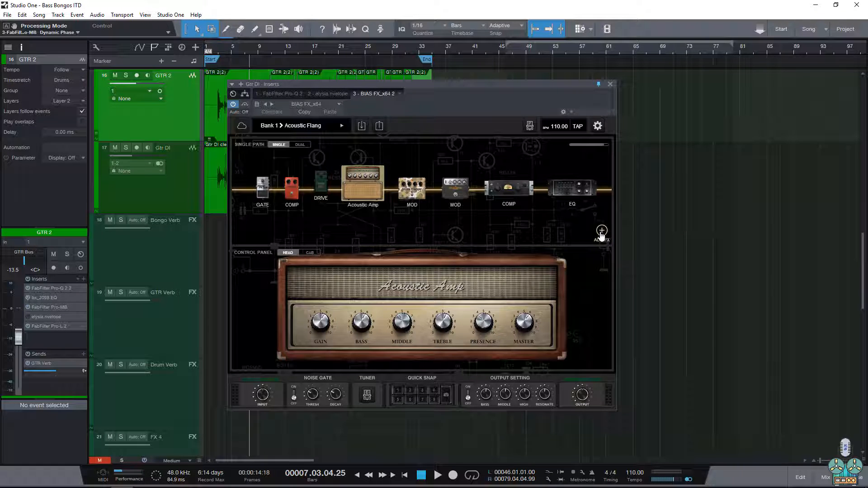
Examine the Gate, Comp, Boost and Drive effects that can be added to the signal chain
left_click(602, 231)
left_click(599, 217)
left_click(583, 193)
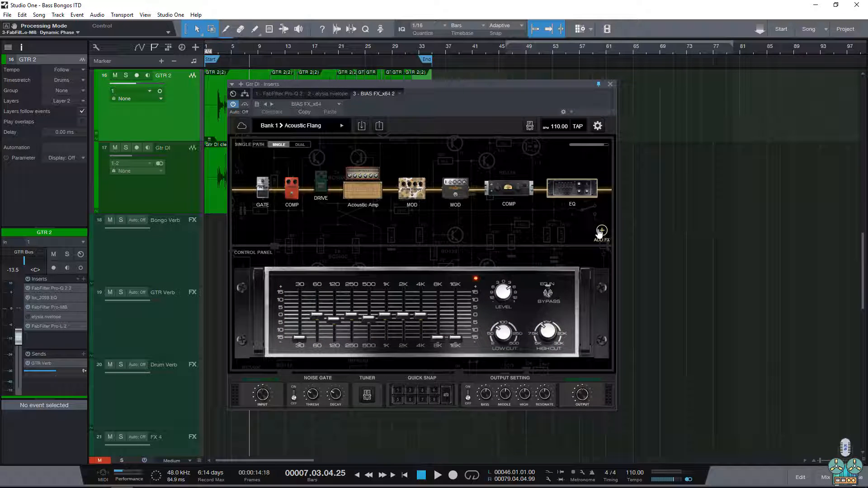
left_click(601, 232)
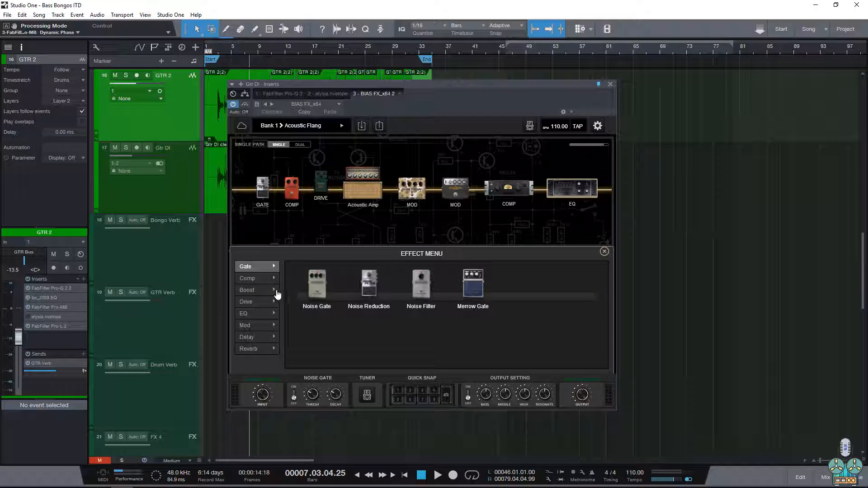
left_click(247, 281)
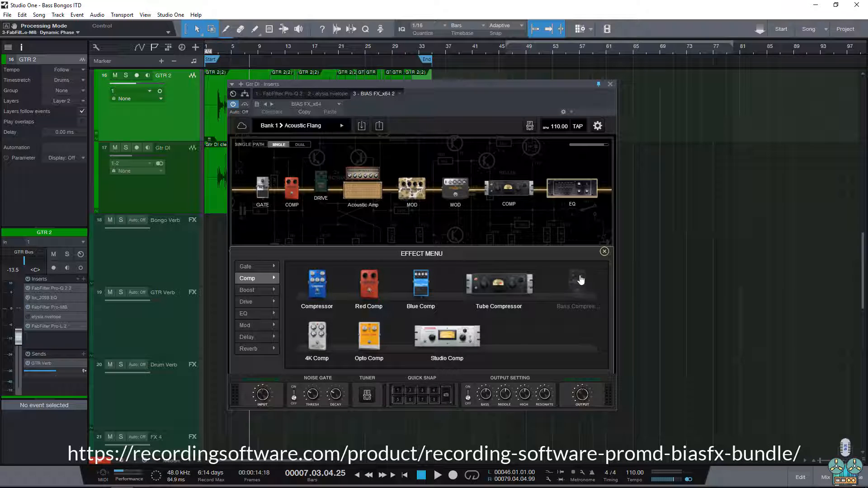
left_click(247, 290)
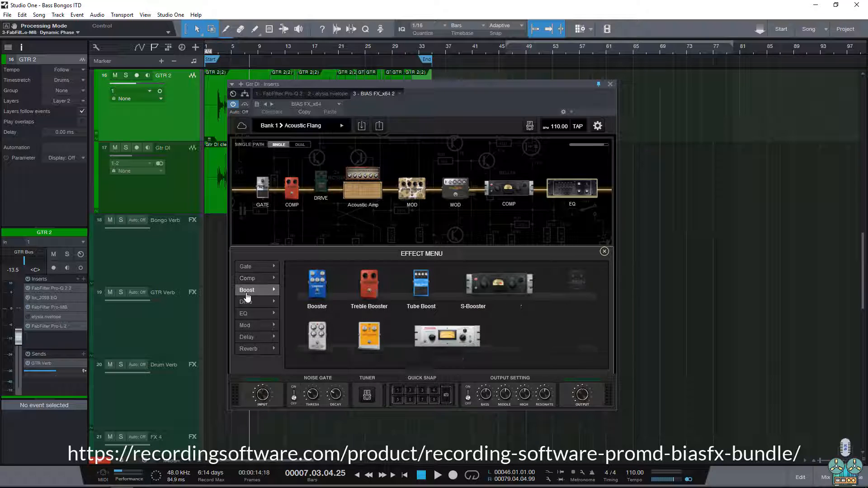
left_click(246, 302)
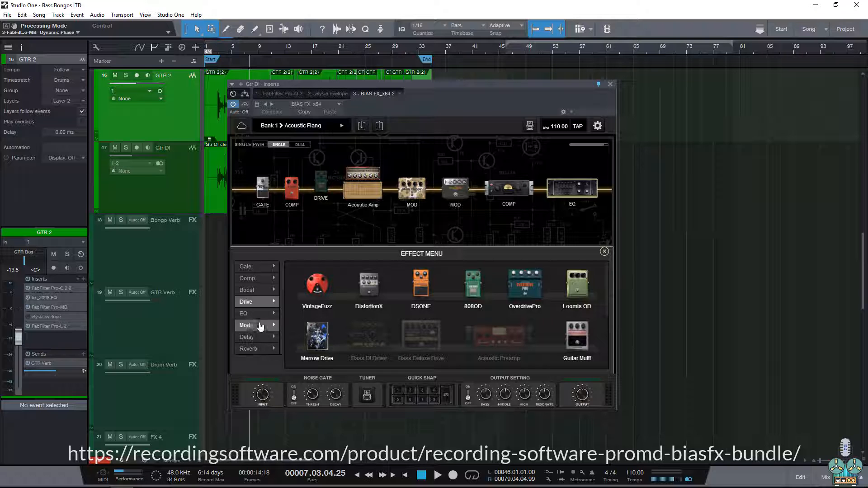
Examine the EQ, Mod, Delay and Reverb effects and close the effect menu without adding any
left_click(247, 316)
left_click(251, 337)
left_click(248, 326)
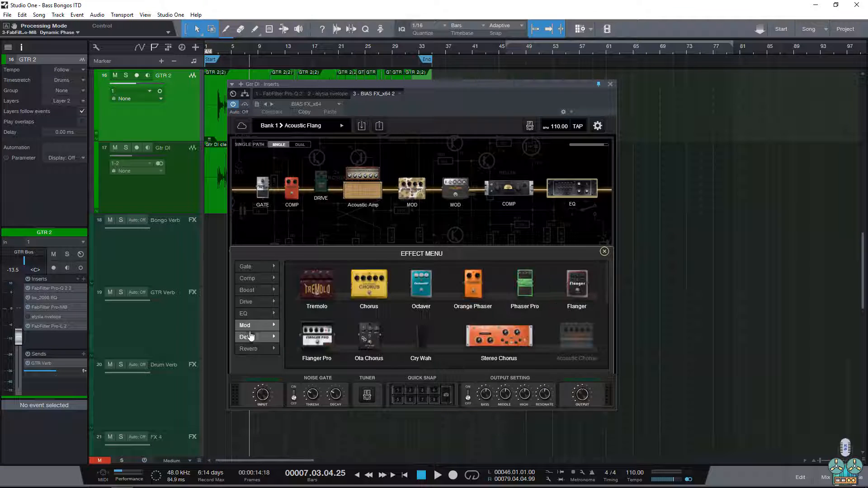
scroll(325, 344, "down", 3)
left_click(248, 337)
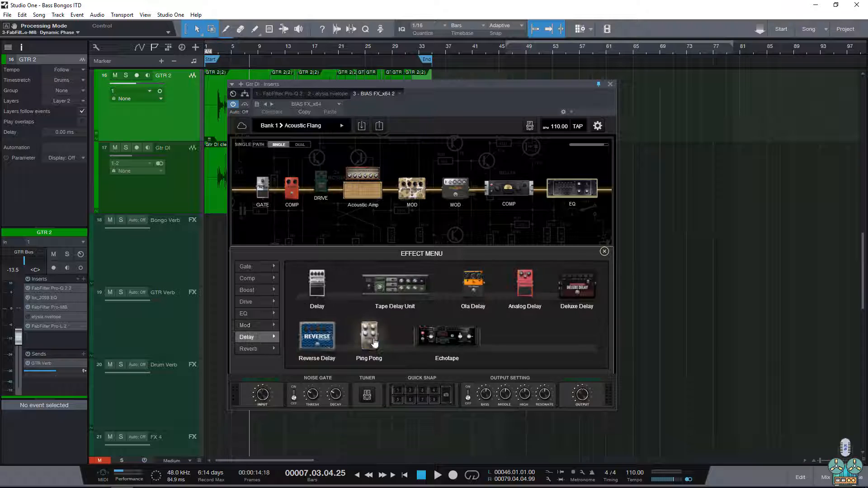
left_click(248, 349)
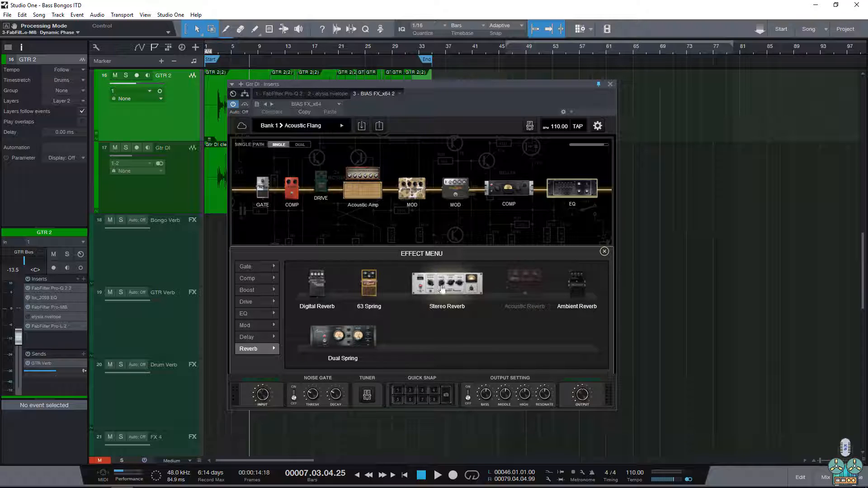
left_click(527, 163)
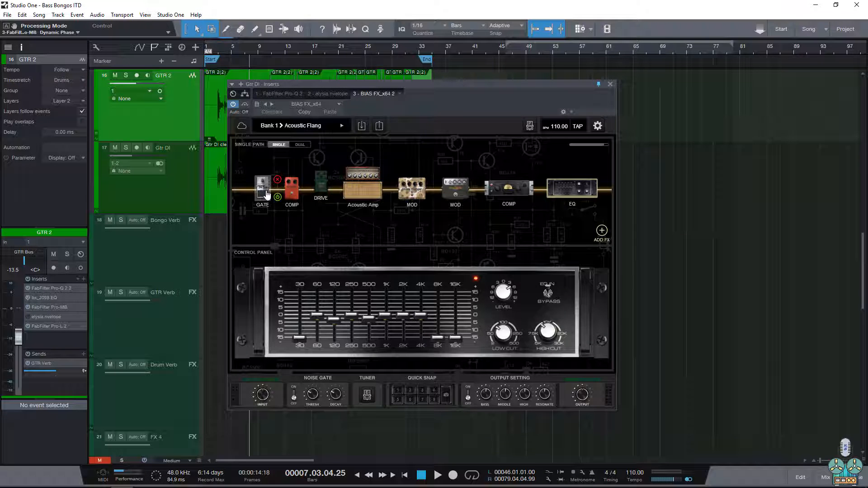
Try to reorder the pedals at the front of the signal chain and show the Drive pedal's controls
left_click_drag(264, 189, 303, 168)
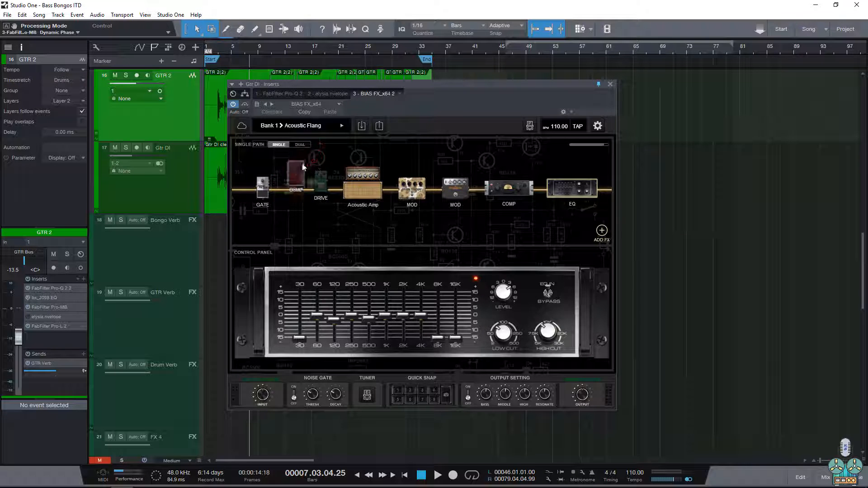
left_click(321, 183)
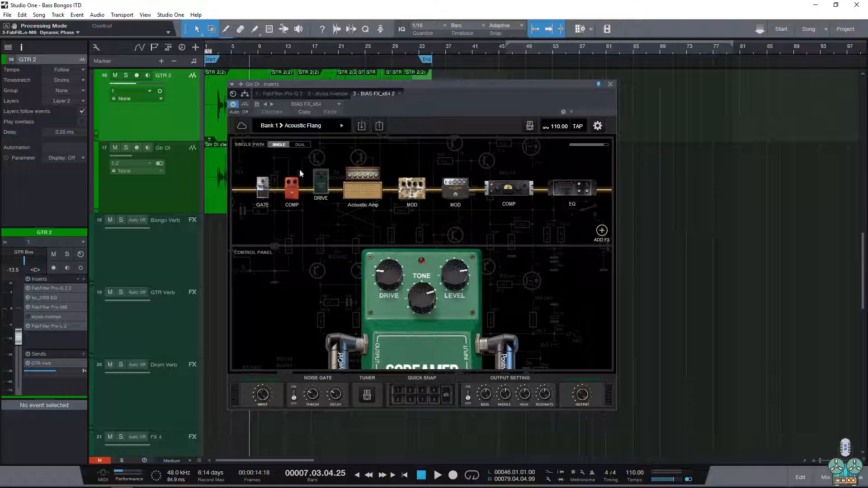
Switch the BIAS FX signal path from single to dual
left_click(300, 144)
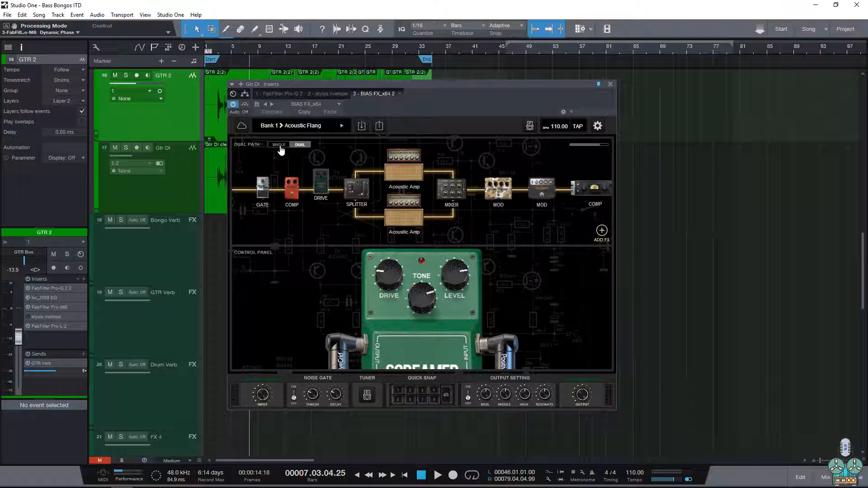
Toggle the BIAS FX signal path between single and dual, leaving it on single
left_click(280, 146)
left_click(300, 145)
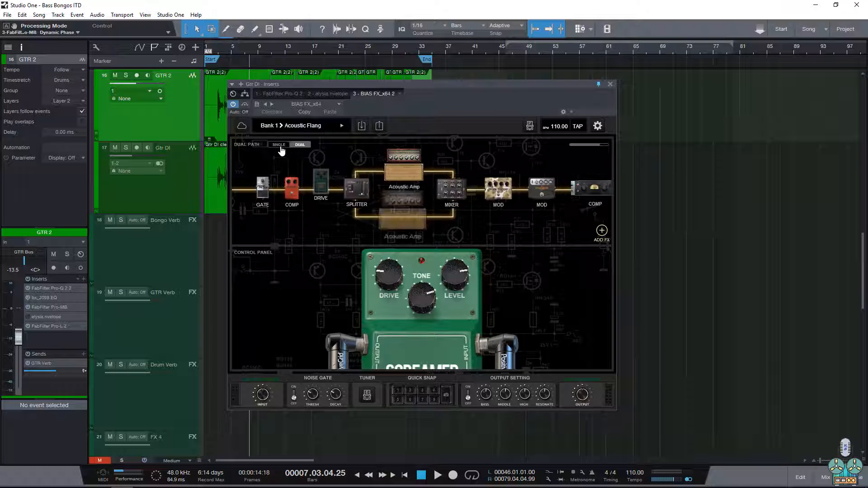
left_click(279, 145)
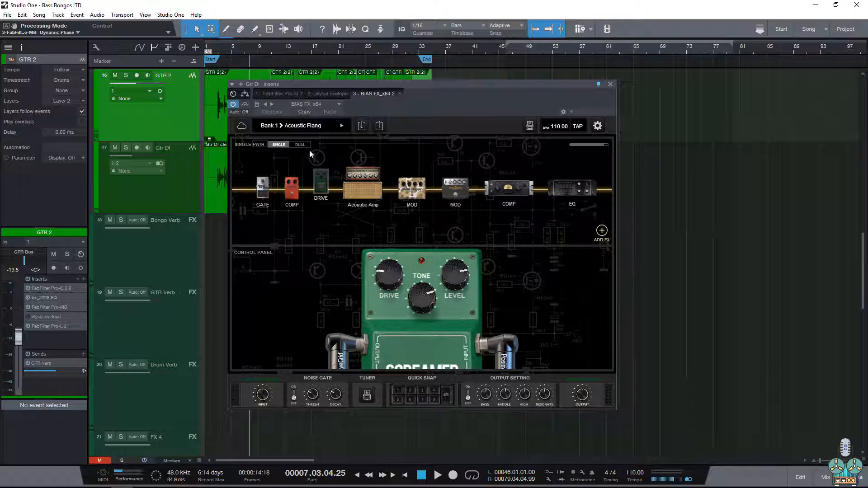
Browse the online tone library's PG Select, Fusion Pack, Artist, Preset and Campaign sections, and return to the BIAS FX signal chain
left_click(242, 128)
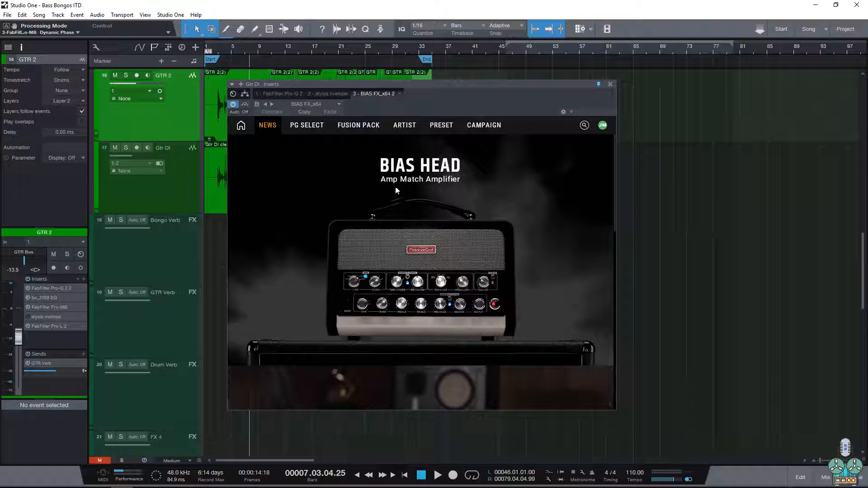
left_click(306, 127)
left_click(371, 130)
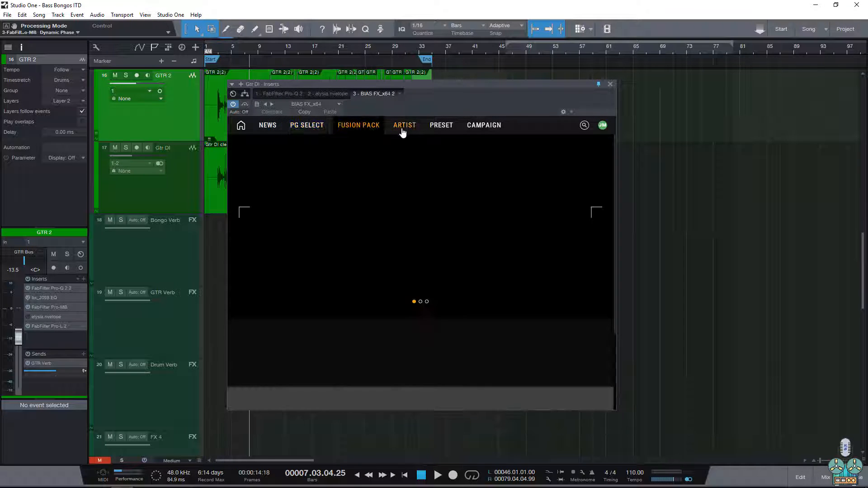
left_click(404, 129)
left_click(441, 128)
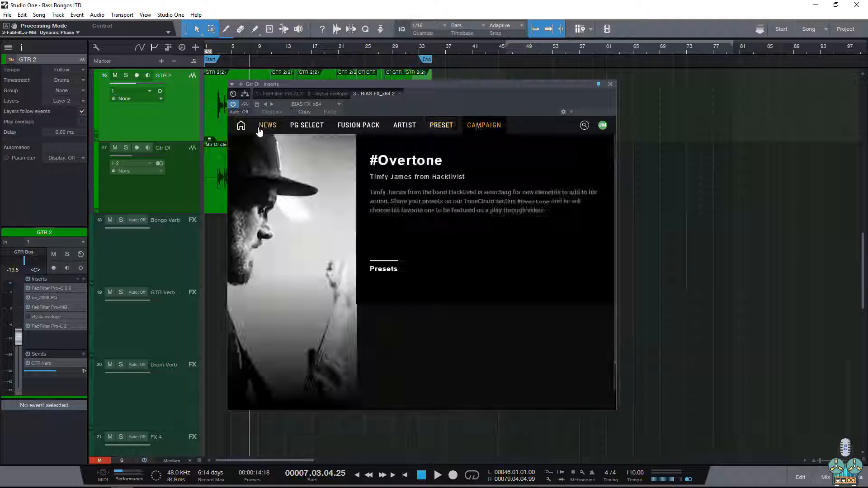
left_click(241, 126)
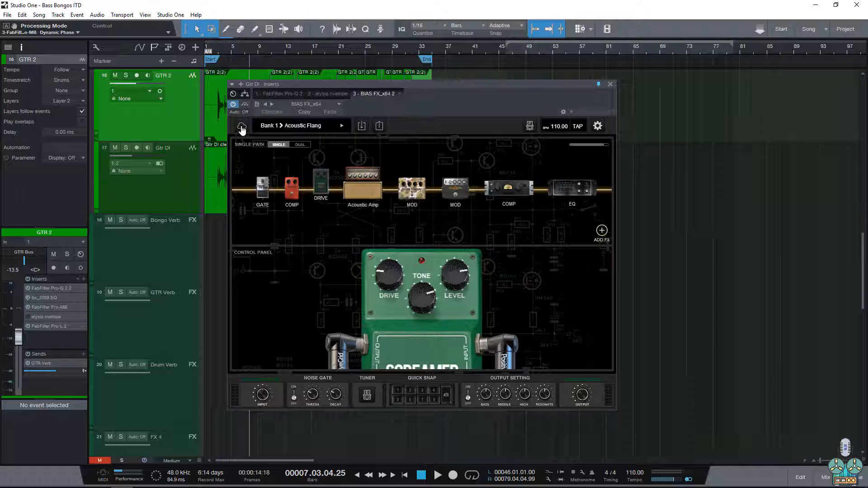
Close the plug-in window and listen to a short passage of the GTR 2 track soloed
left_click(611, 84)
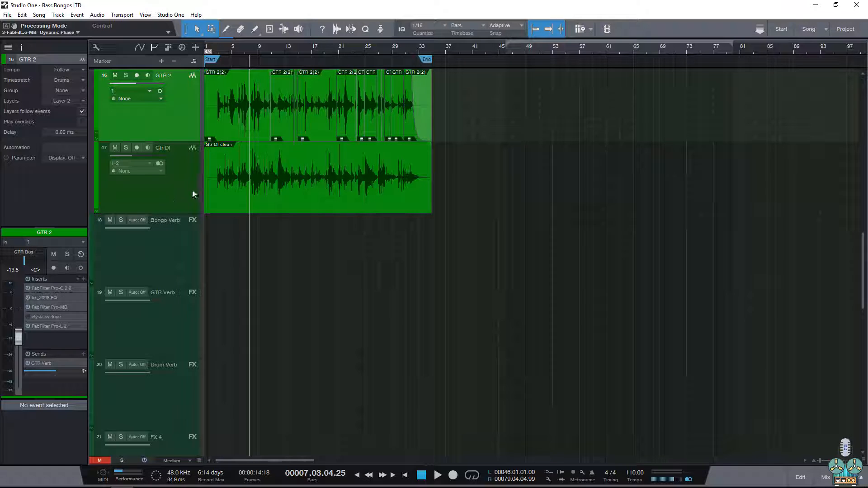
left_click(213, 198)
left_click(126, 149)
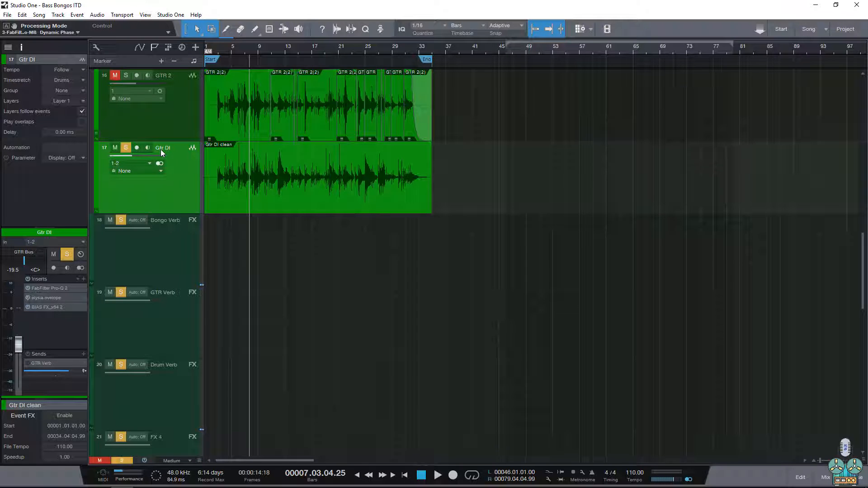
left_click(126, 147)
left_click(126, 75)
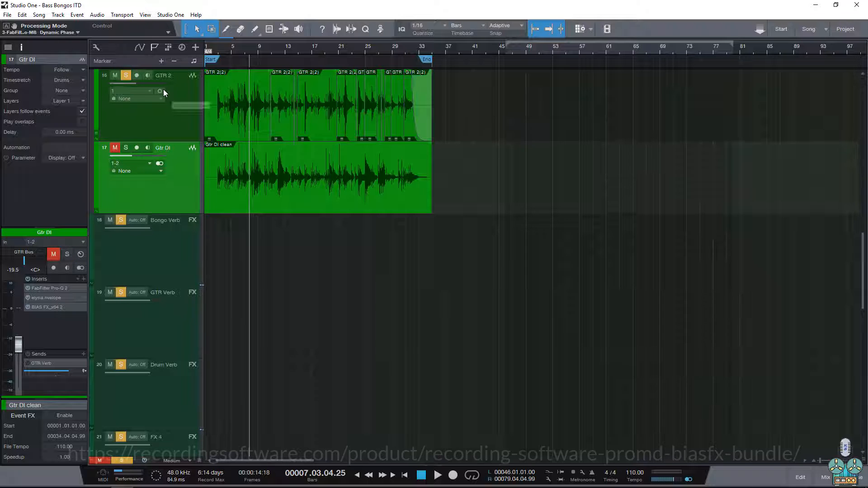
left_click(180, 132)
key("space")
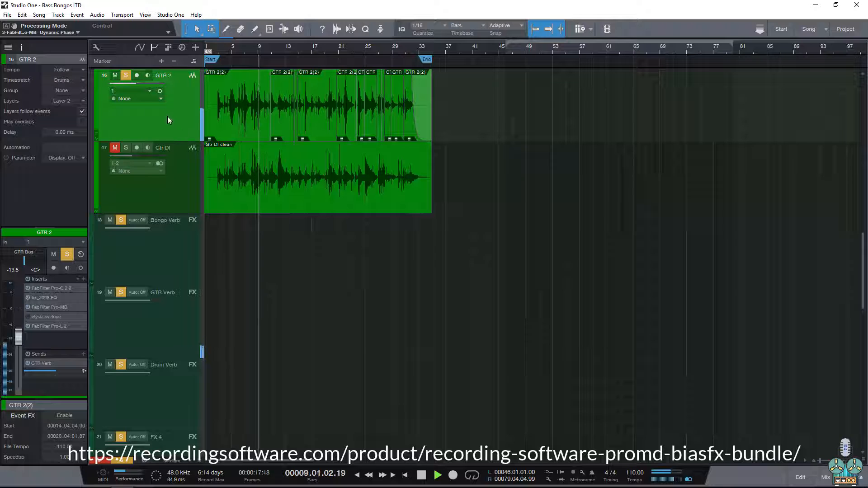
key("space")
Solo the Gtr DI track instead of GTR 2 and listen to it with all its inserts bypassed
left_click(126, 76)
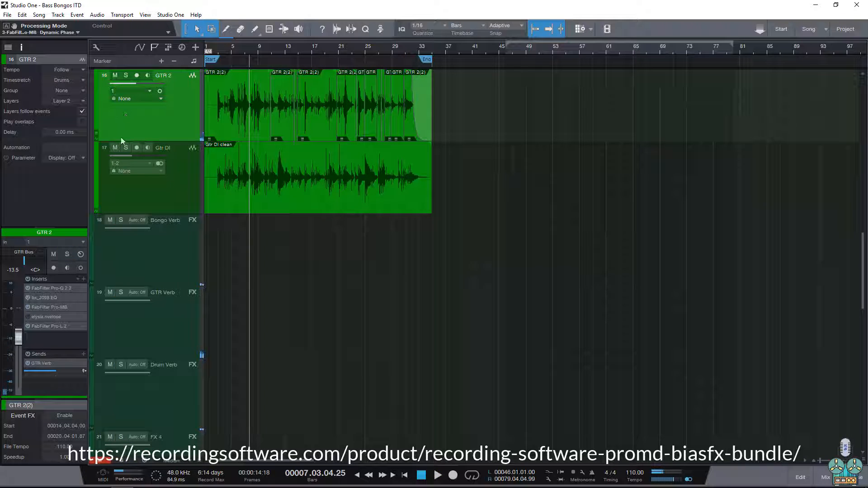
left_click(125, 148)
left_click(173, 201)
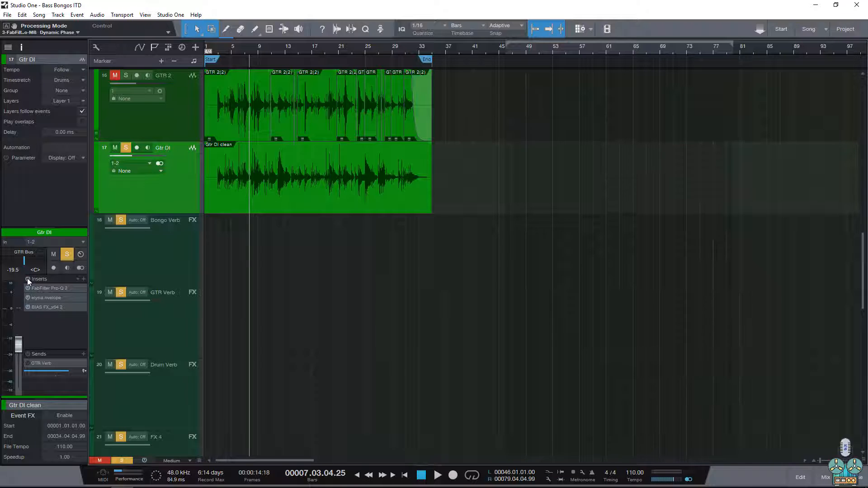
key("space")
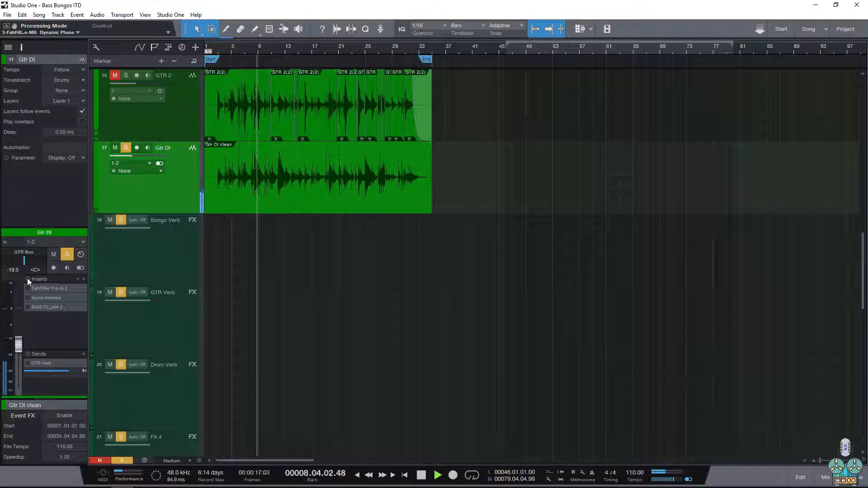
key("space")
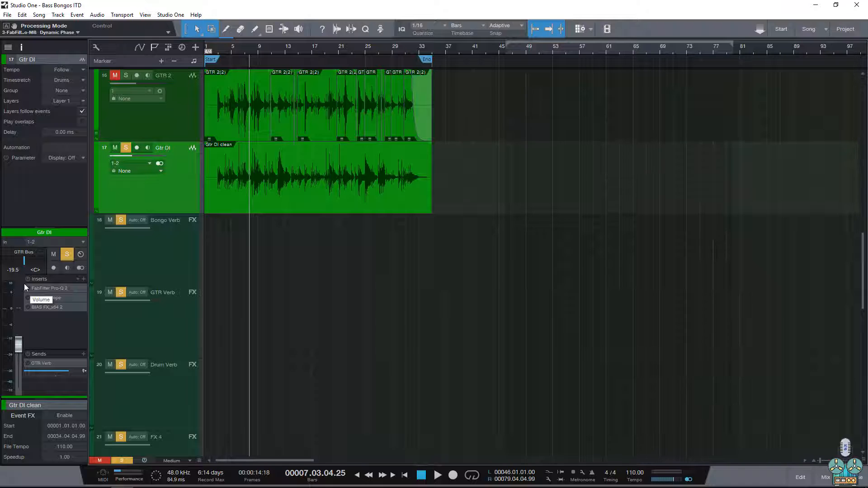
Open BIAS FX on the Gtr DI track and listen to the soloed track with its inserts active
left_click(43, 309)
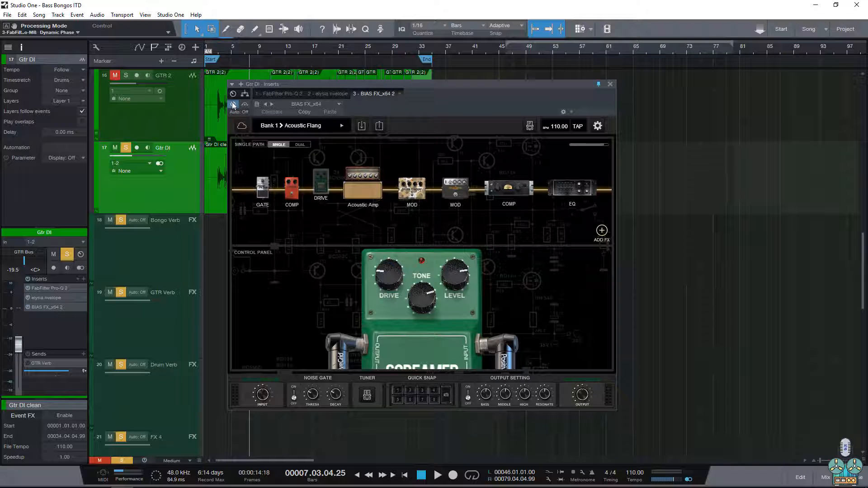
key("space")
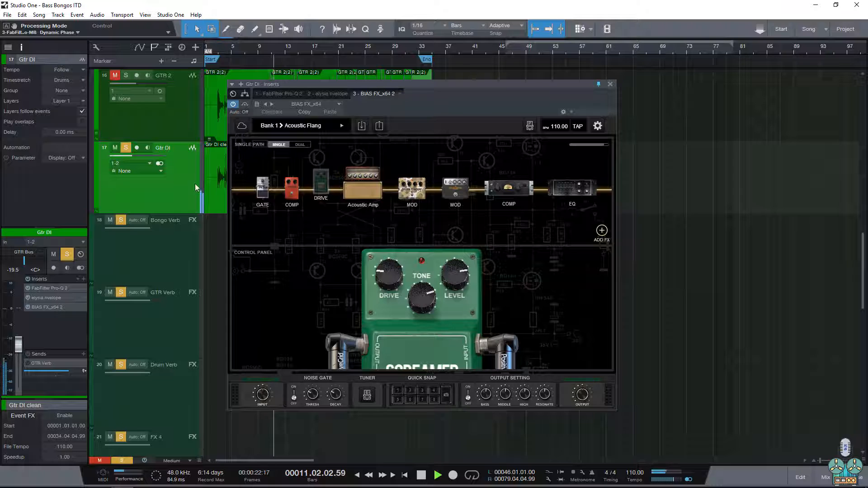
key("space")
Unsolo Gtr DI and play the song, muting and unmuting that track to compare the guitars with and without it
left_click(126, 147)
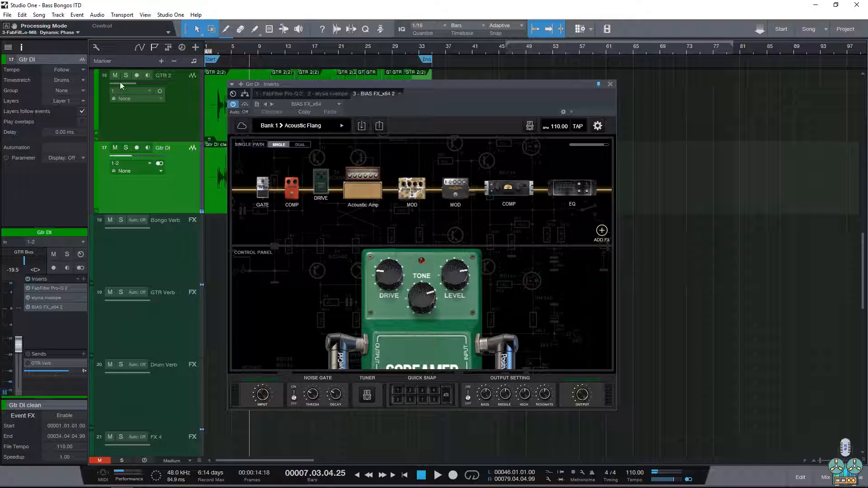
left_click(114, 147)
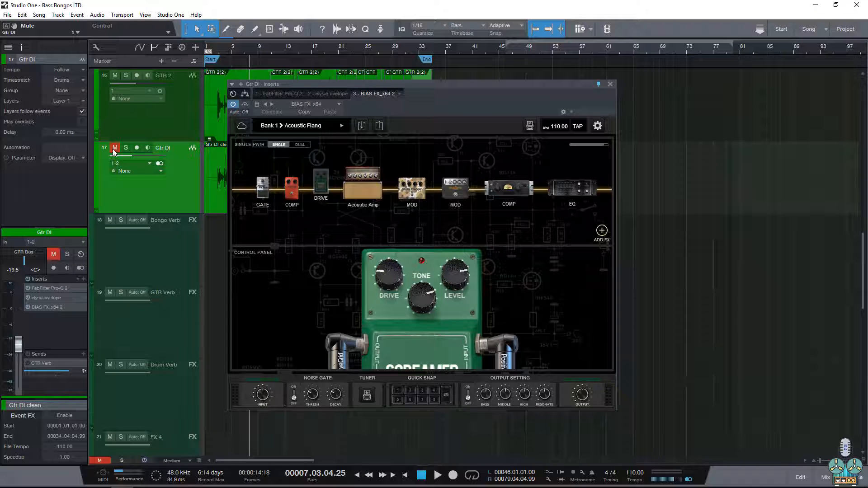
key("space")
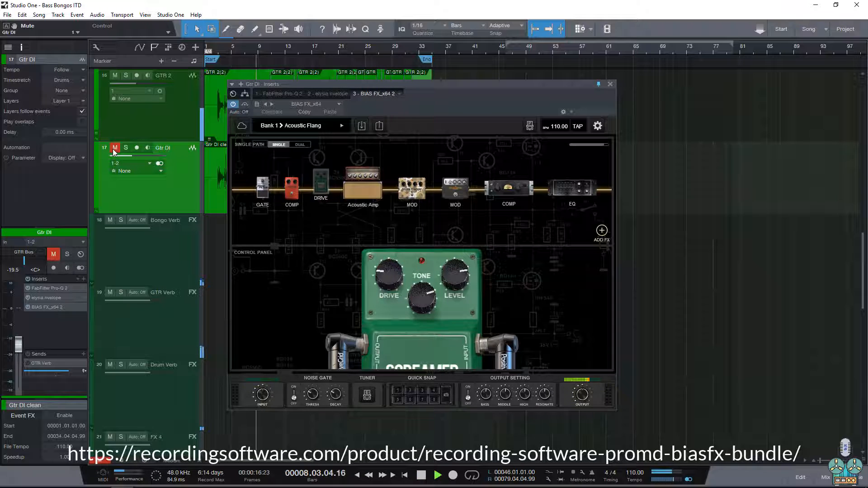
left_click(116, 150)
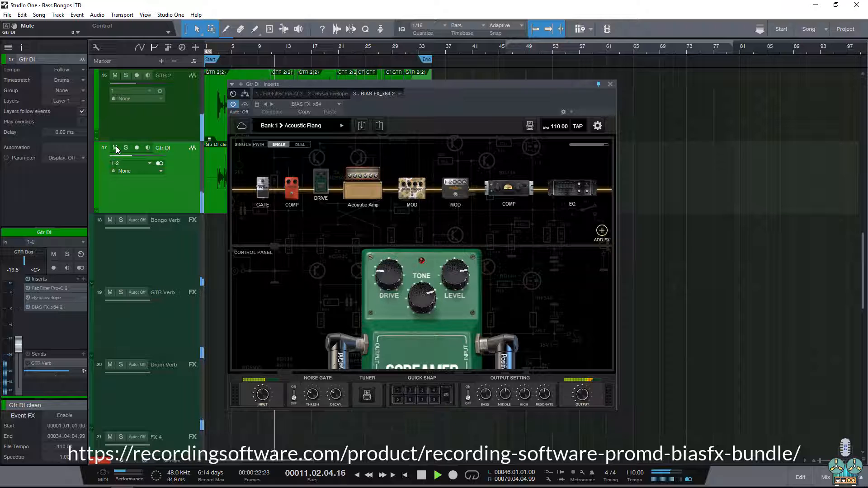
left_click(116, 149)
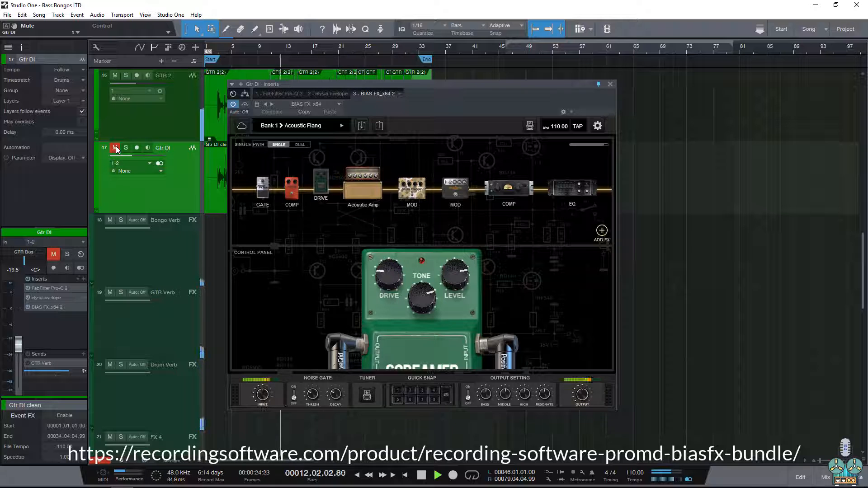
left_click(115, 149)
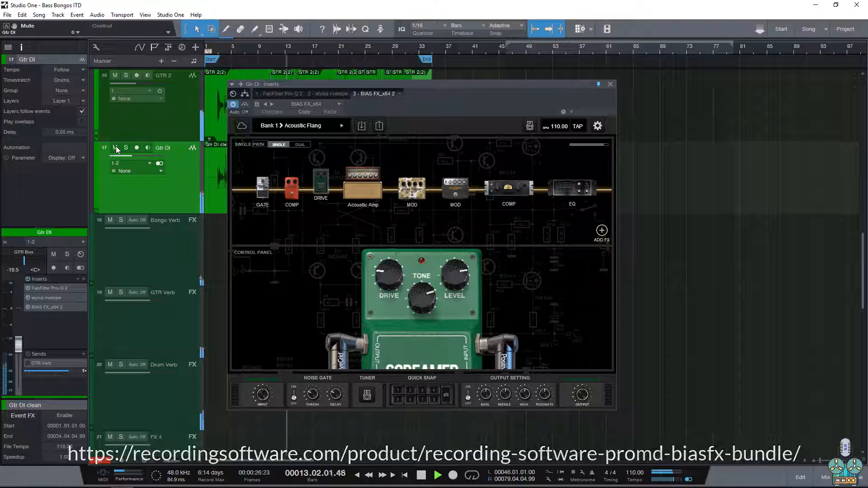
key("space")
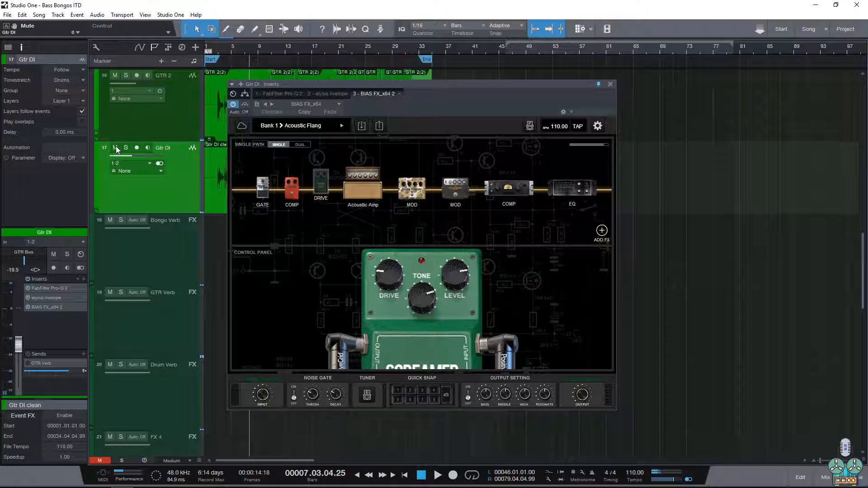
With Gtr DI soloed, show the Gate and Comp pedals' controls and remove the Drive pedal from the BIAS FX chain
key("s")
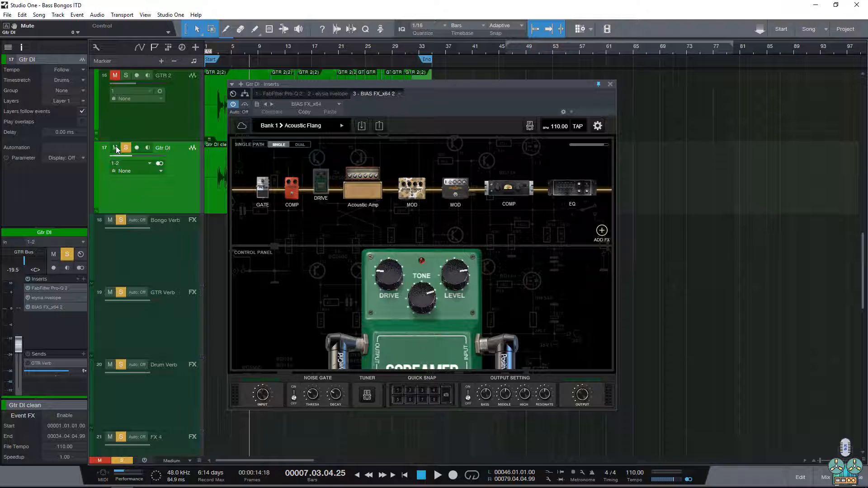
left_click(263, 190)
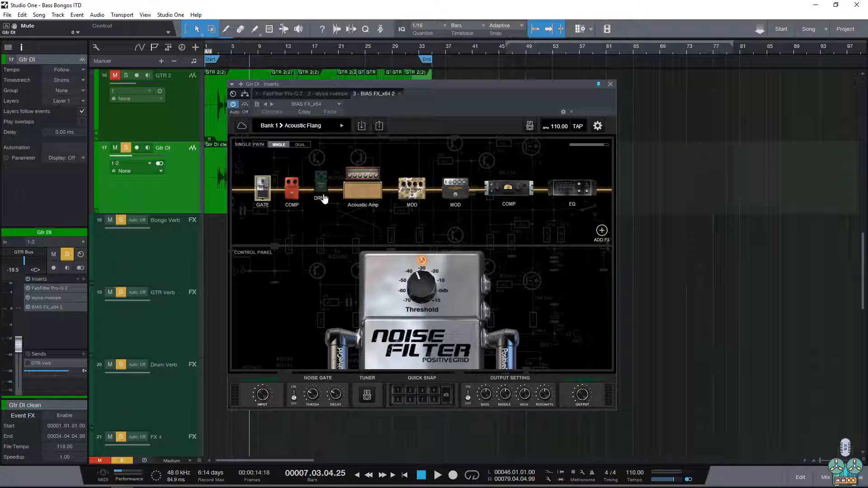
left_click(292, 195)
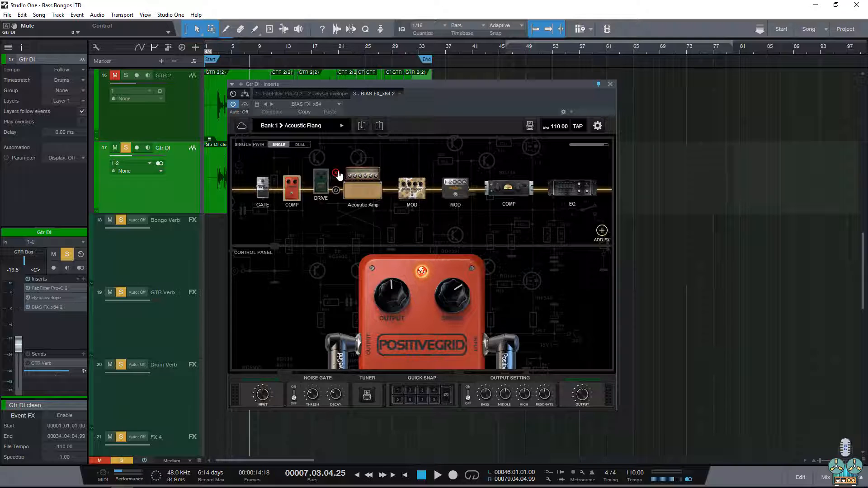
left_click(337, 174)
Show the Acoustic Amp's head and cabinet, and browse the available cabinet and mic models without changing them
left_click(330, 197)
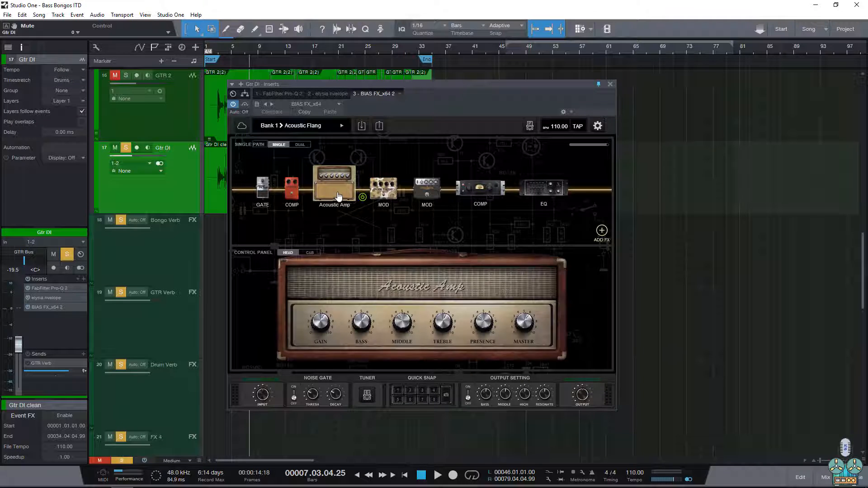
left_click(311, 253)
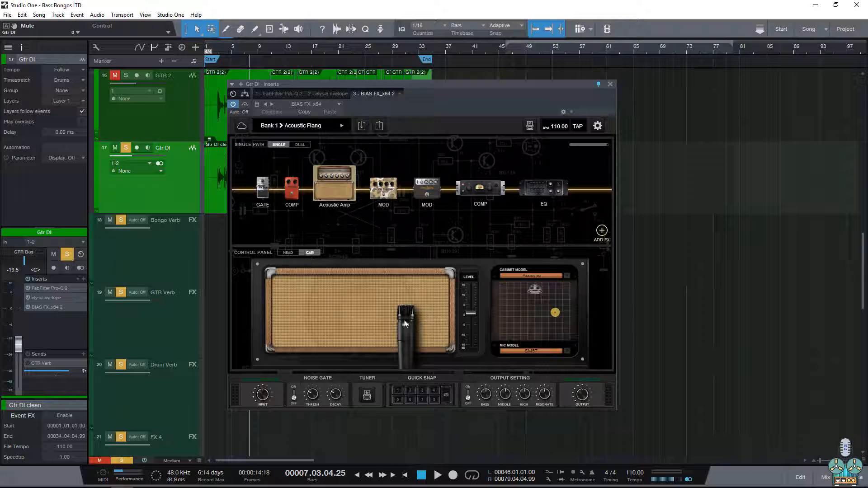
left_click(519, 277)
scroll(432, 312, "up", 10)
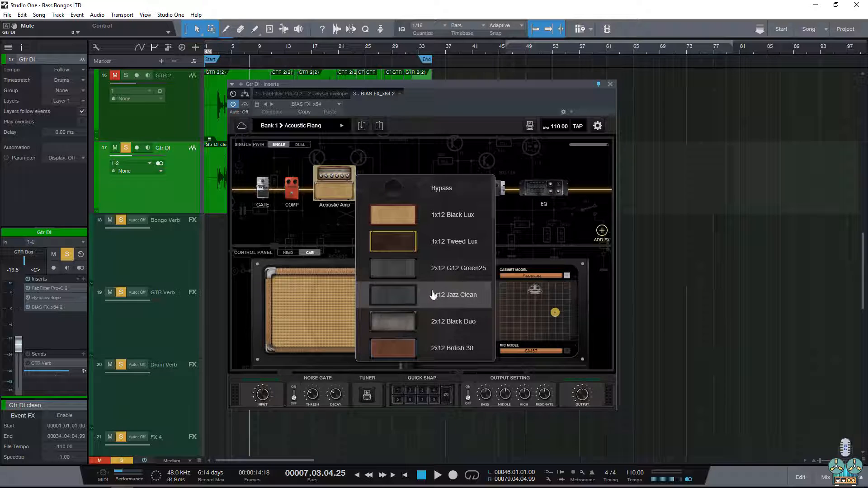
left_click(536, 229)
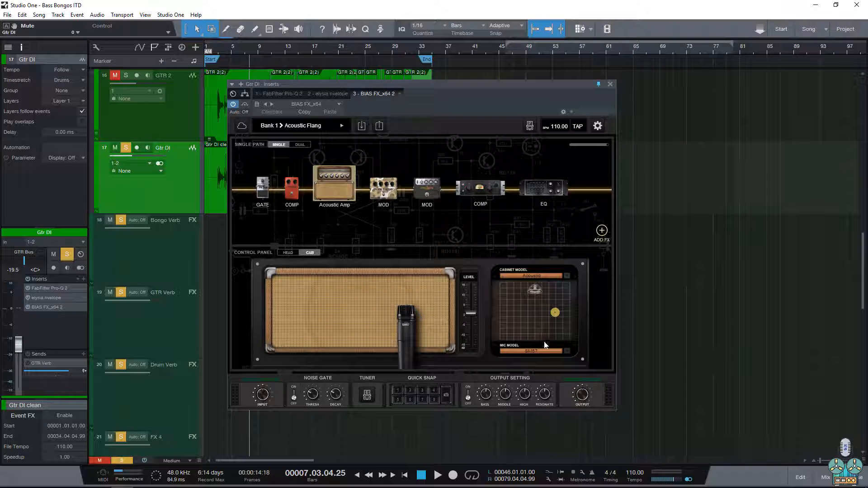
left_click(535, 352)
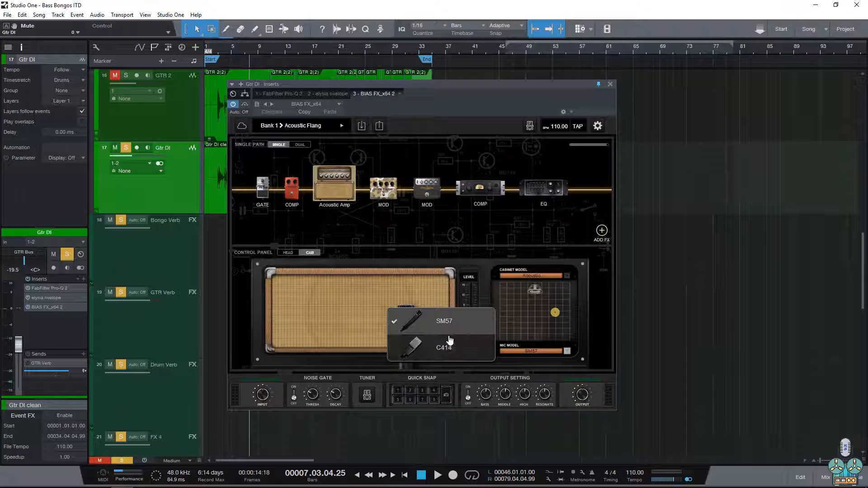
left_click(492, 229)
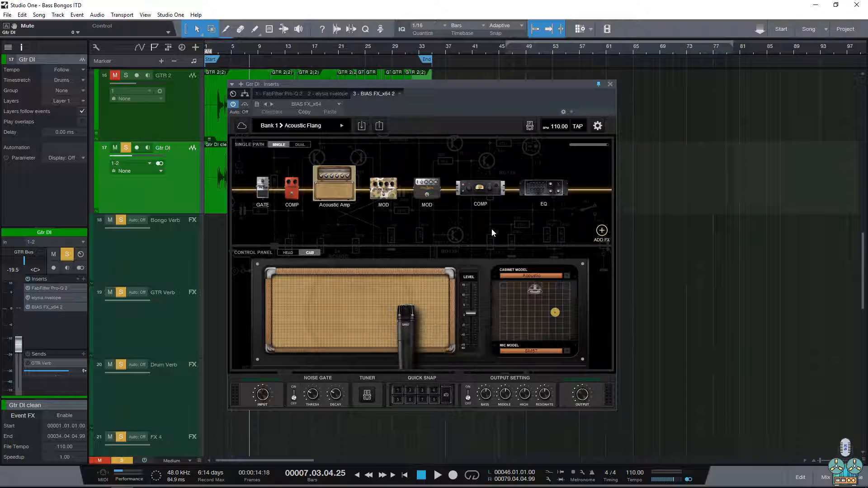
Show the controls of the Stripe Flanger, the ChorusOne and the rack compressor that follow the amp
left_click(379, 193)
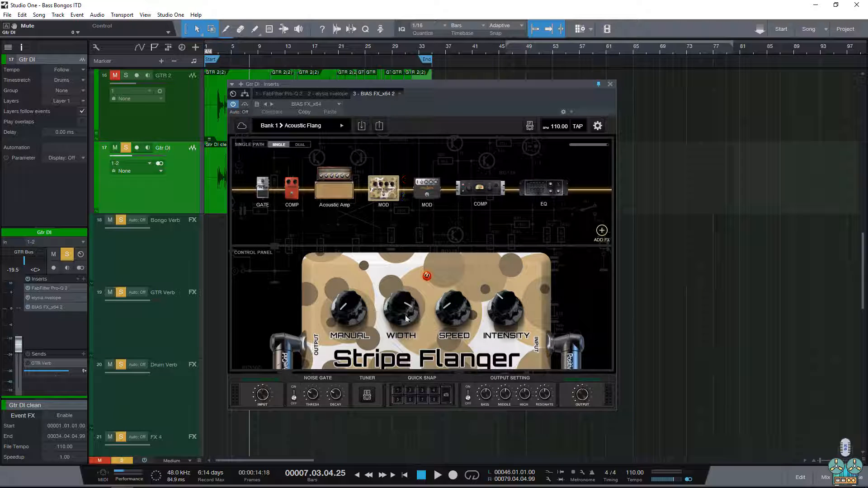
left_click(427, 187)
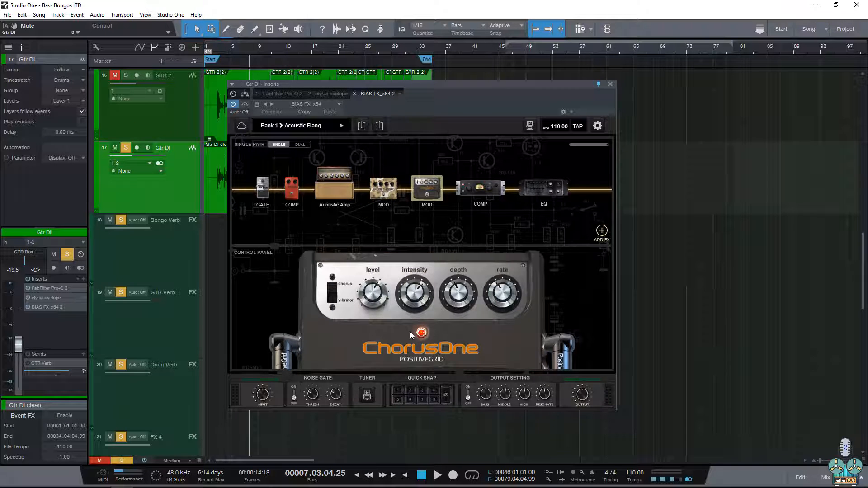
left_click(481, 194)
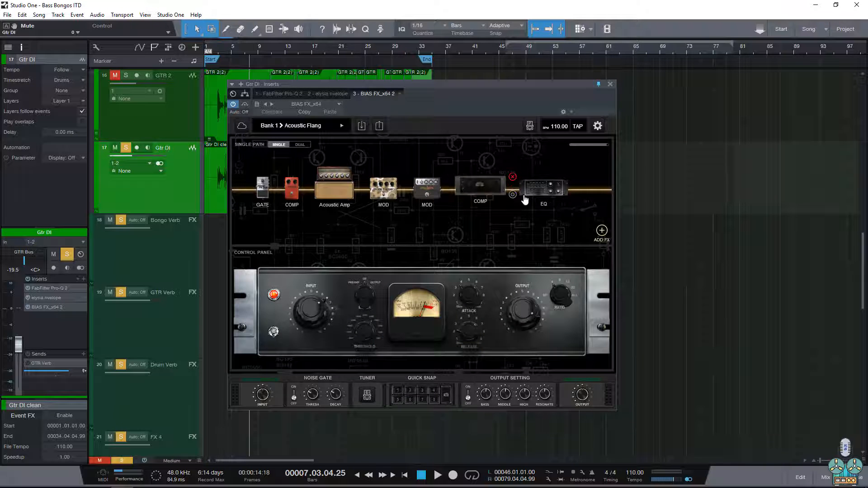
Show the rack EQ's controls, and bypass every active effect and the Acoustic Amp in the BIAS FX chain
left_click(573, 201)
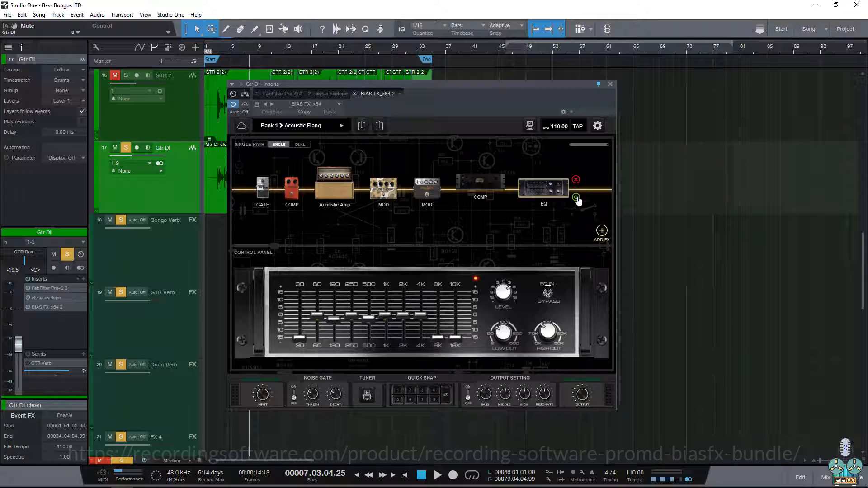
left_click(577, 198)
left_click(448, 198)
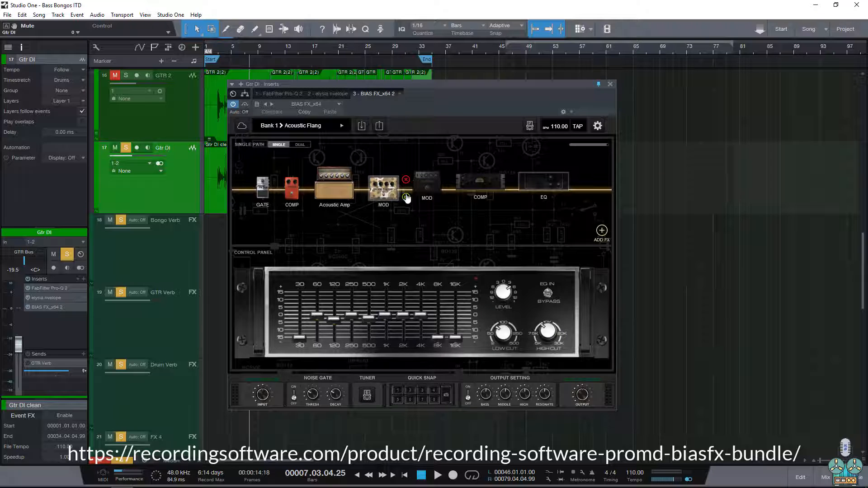
left_click(404, 198)
left_click(363, 198)
left_click(277, 199)
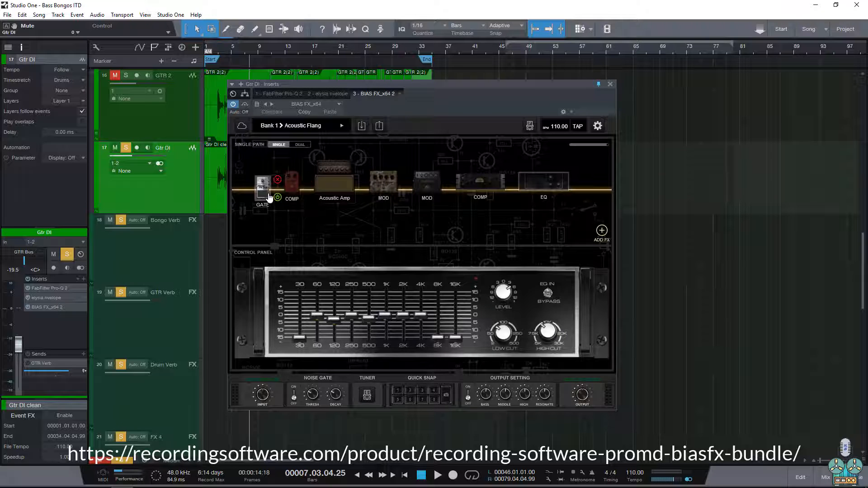
left_click(278, 199)
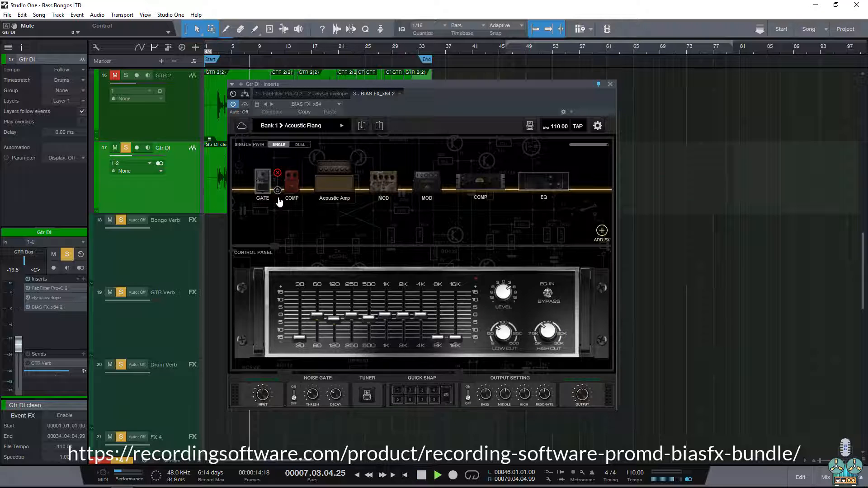
Play Gtr DI from the start, enabling the Gate, Comp pedal and Acoustic Amp in turn and switching the Comp pedal off and on
left_click(218, 158)
mouse_move(265, 182)
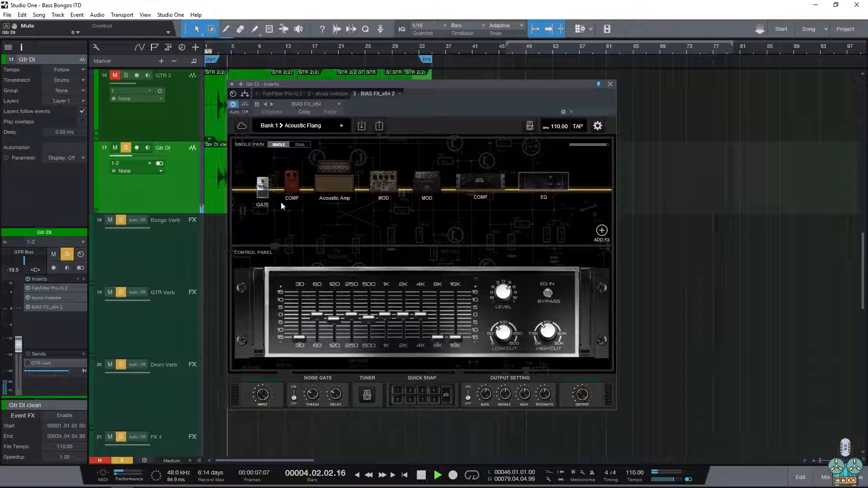
left_click(293, 197)
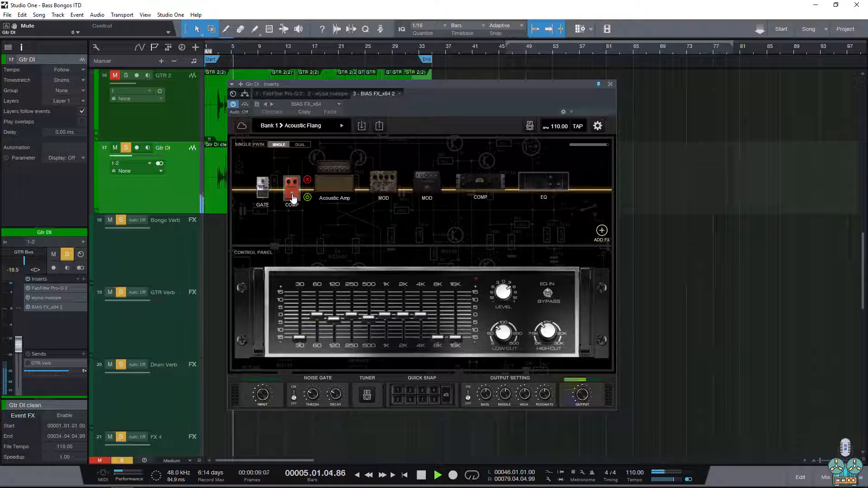
left_click(345, 194)
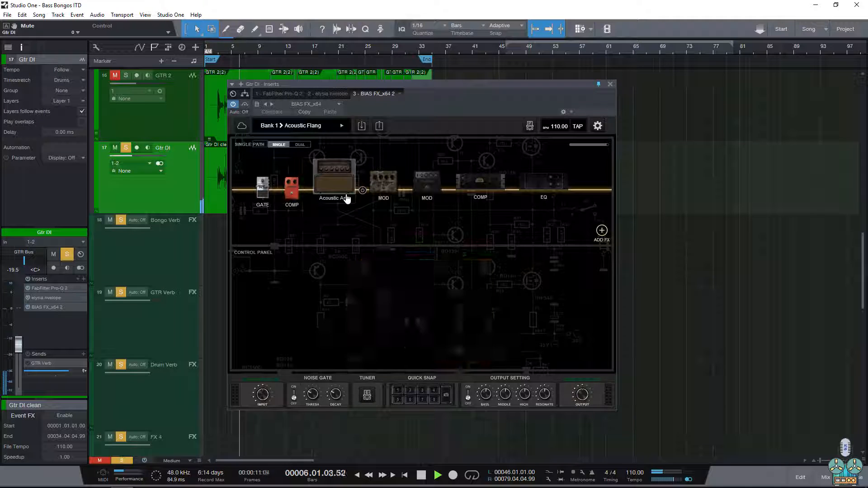
left_click(362, 191)
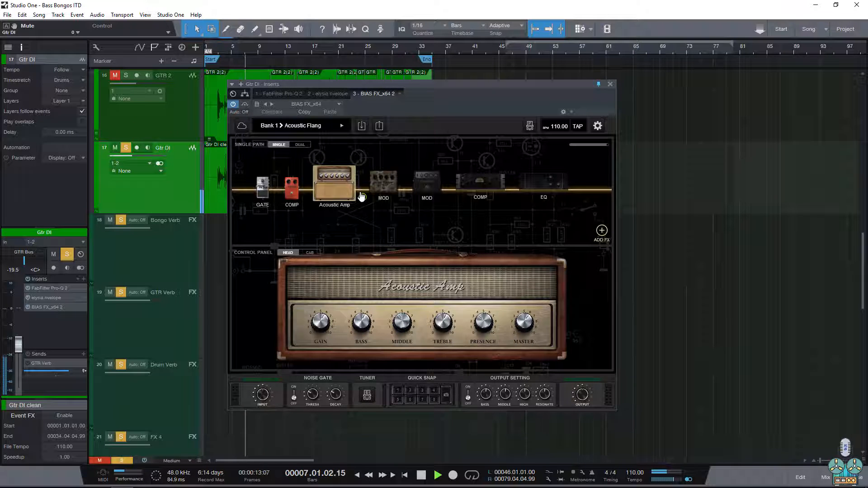
left_click(307, 191)
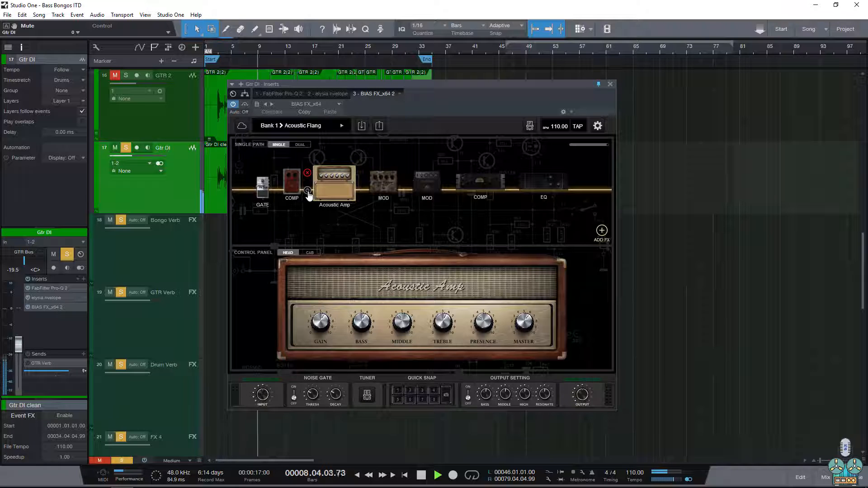
left_click(307, 190)
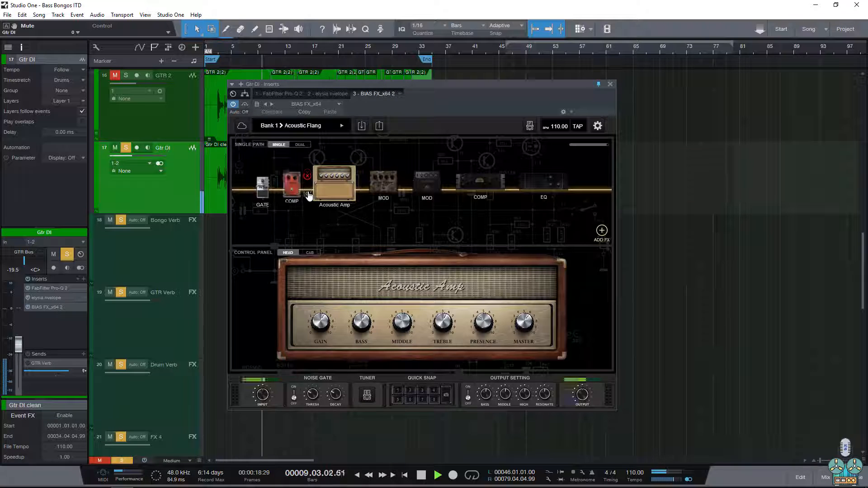
Show and enable the Stripe Flanger and the ChorusOne one after the other while the track plays
left_click(382, 187)
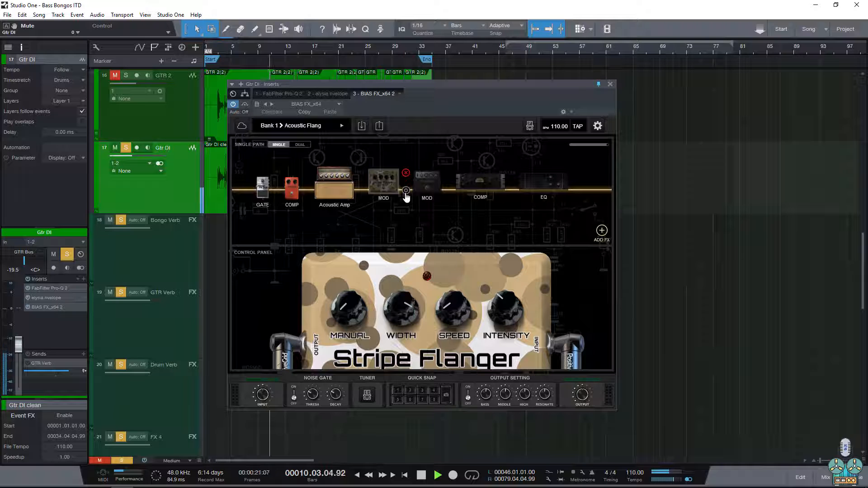
left_click(406, 192)
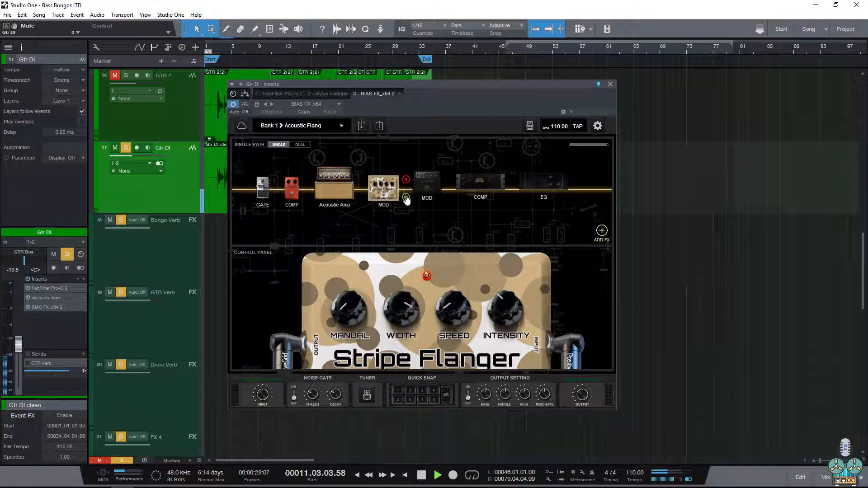
left_click(434, 194)
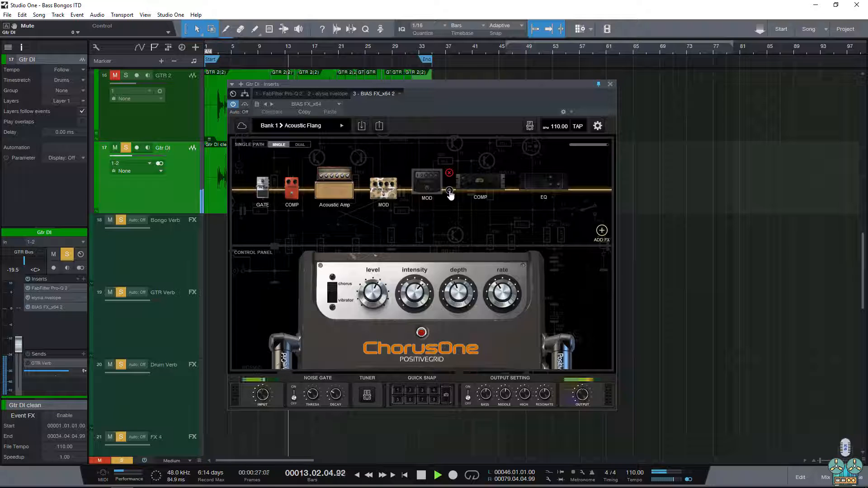
left_click(450, 192)
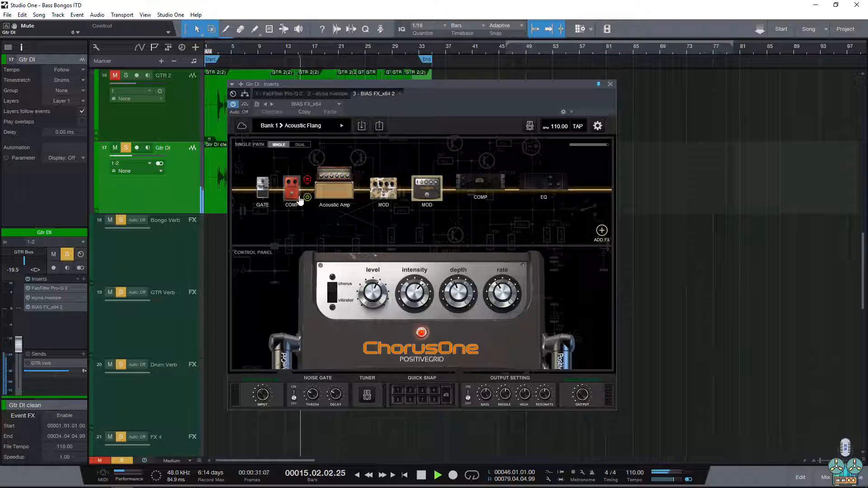
Bypass the Comp pedal before the amp, and enable the rack compressor and rack EQ at the chain's end
left_click(305, 199)
left_click(480, 188)
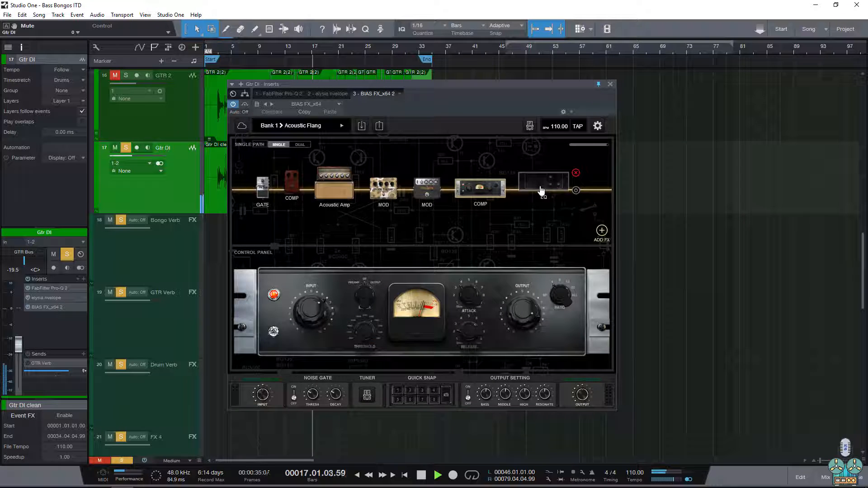
left_click(543, 189)
left_click(576, 191)
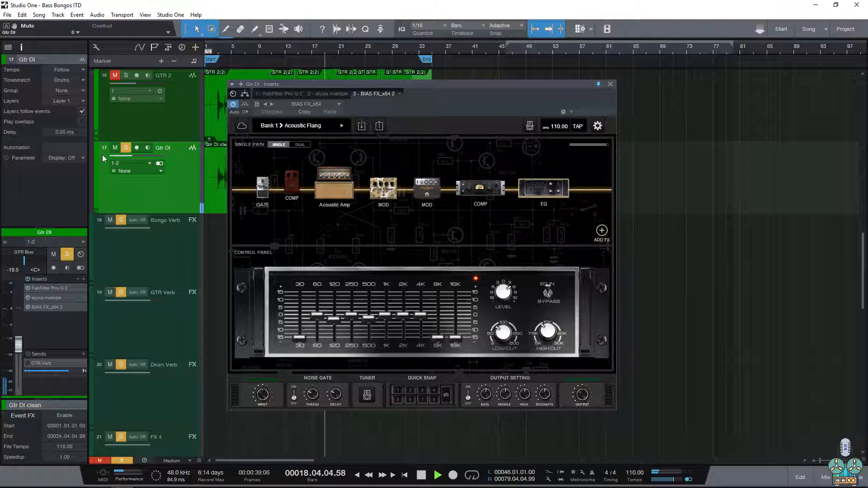
Play GTR 2 soloed together with Gtr DI, deactivate BIAS FX for comparison, and stop and clear the solos
left_click(126, 75)
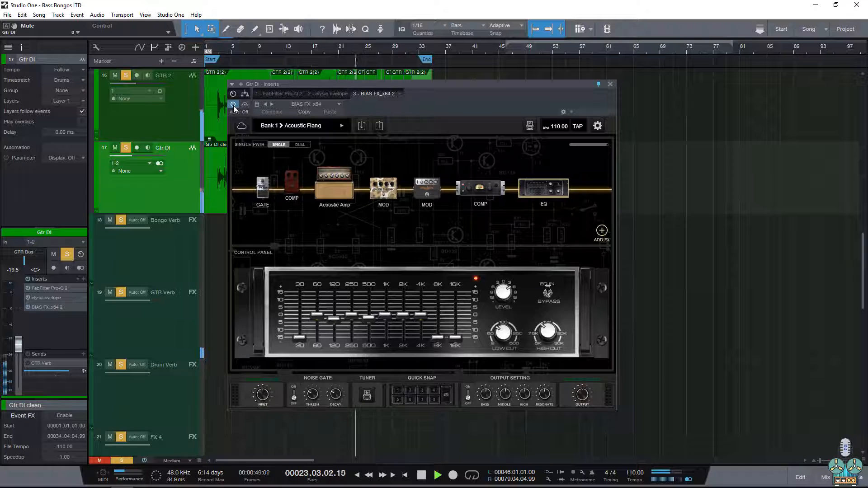
key("space")
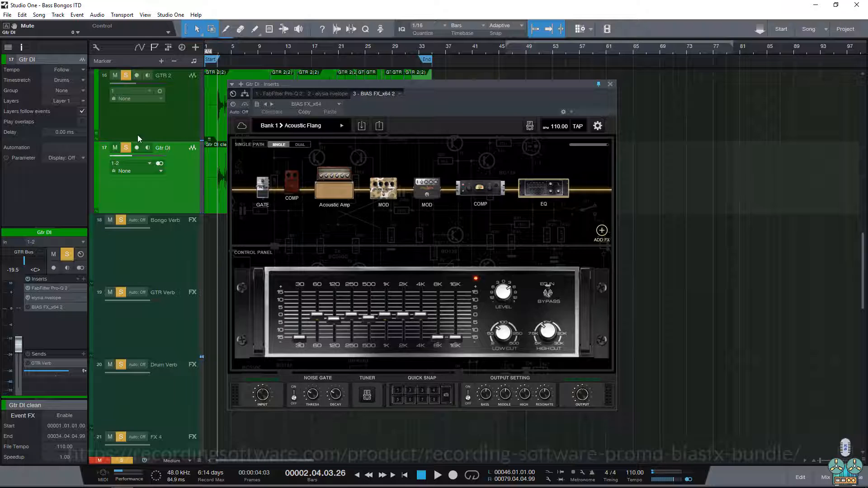
left_click(122, 75)
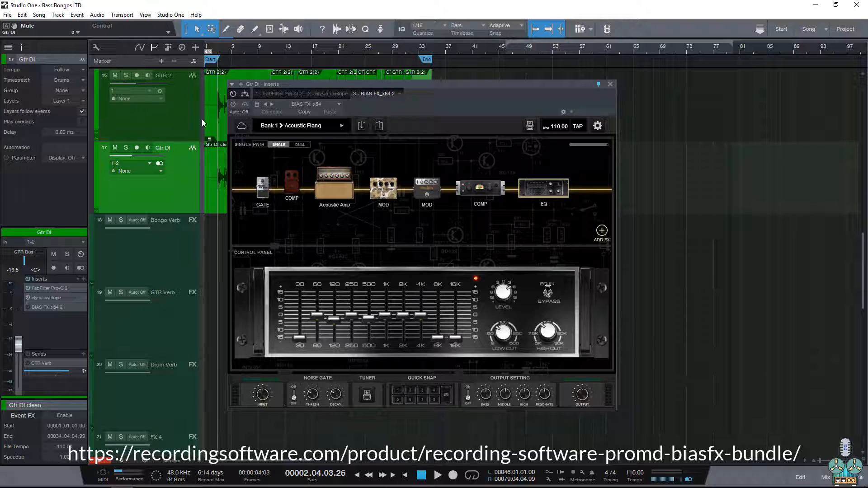
Replace the BIAS FX window with GTR 2's FabFilter Pro-MB, placed clear of the track list, and show band 1's controls
left_click(610, 84)
scroll(282, 194, "up", 3)
left_click(190, 215)
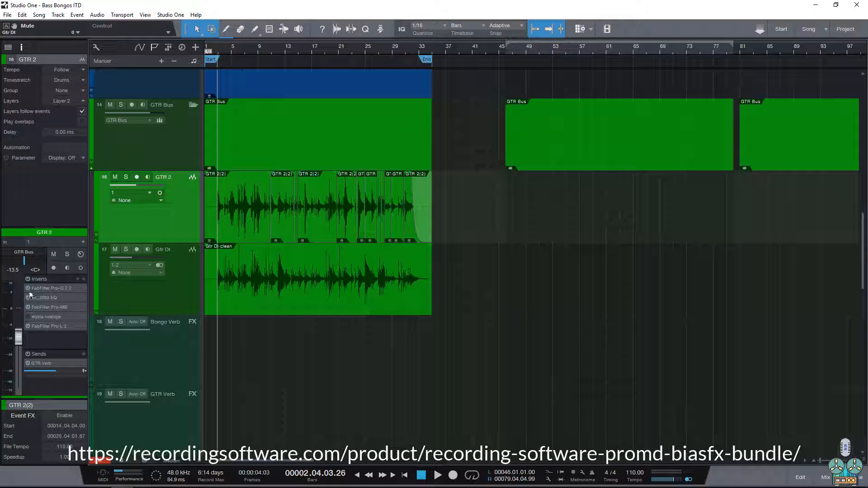
left_click(49, 307)
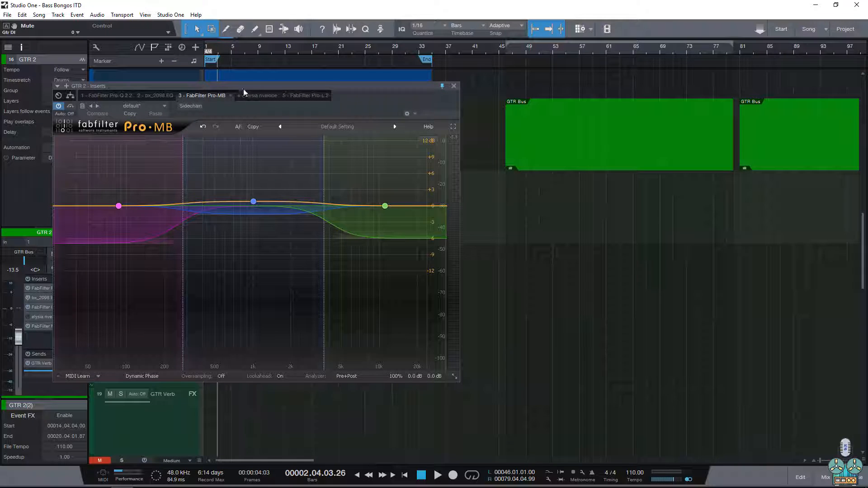
left_click_drag(238, 90, 541, 117)
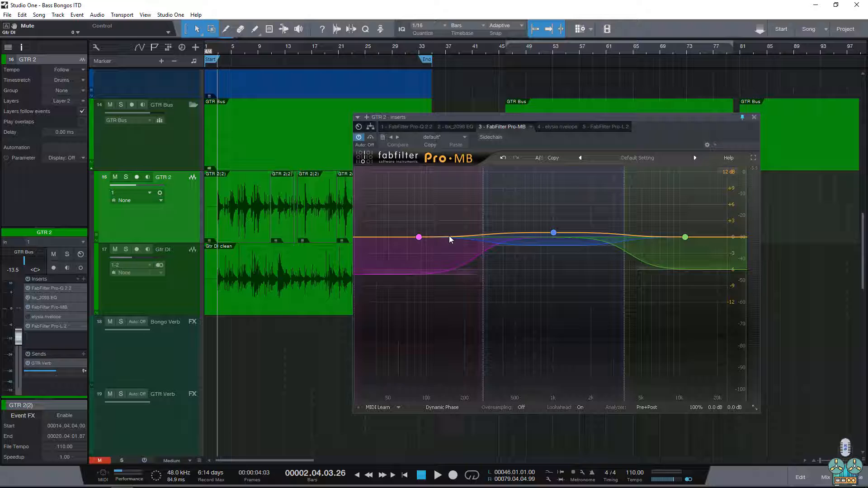
left_click(422, 254)
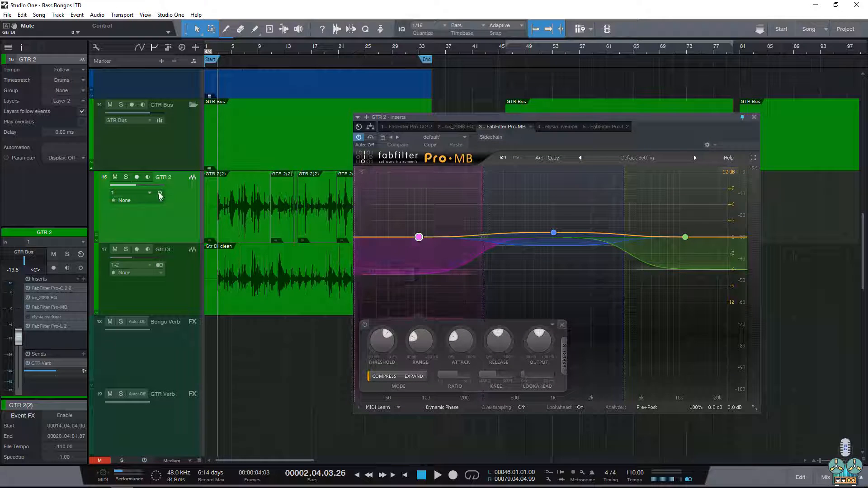
Solo GTR 2 with Gtr DI muted and Pro-MB deactivated, and place the playback cursor in bar 21
left_click(126, 177)
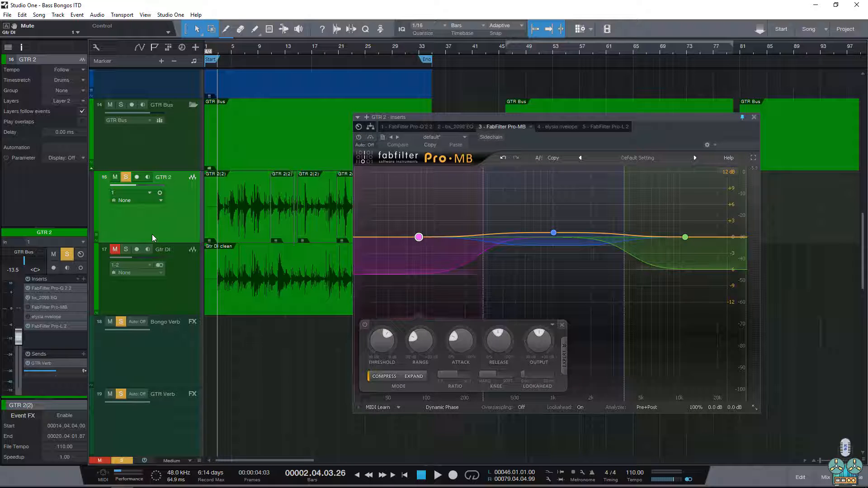
key("e")
key("e")
scroll(263, 223, "right", 5)
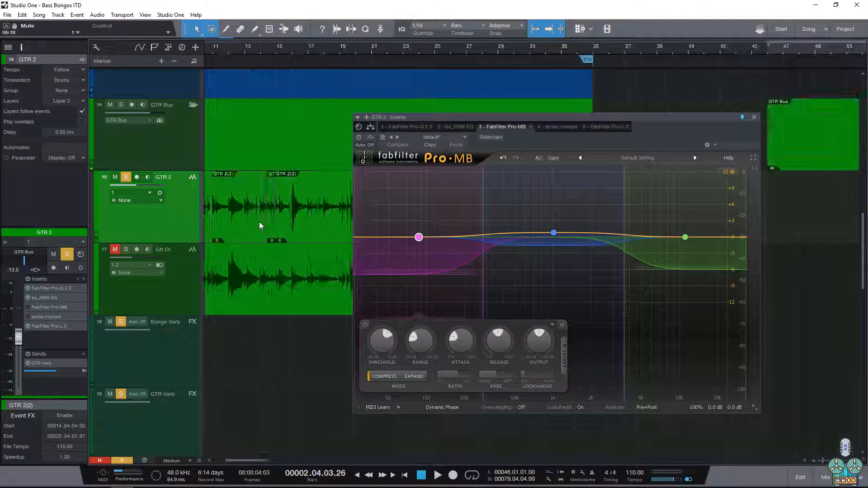
key("ctrl+space")
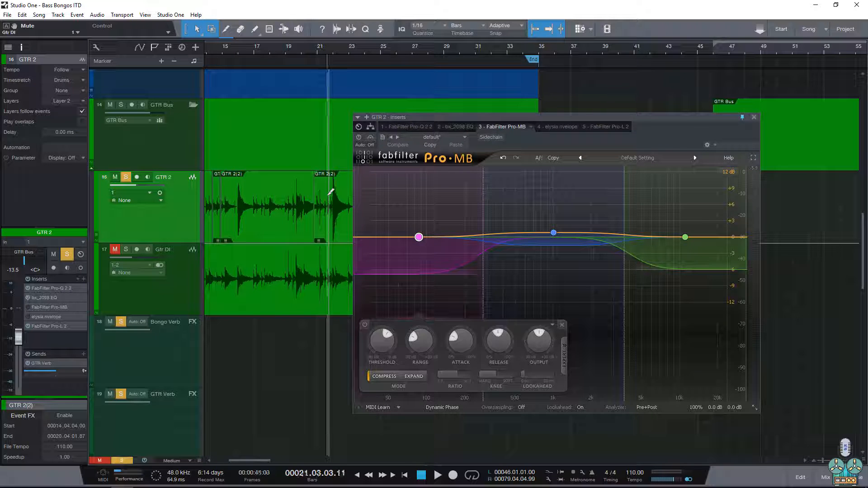
Play GTR 2 from bar 21, switching Pro-MB on and off to compare the sound, and stop with it active
key("space")
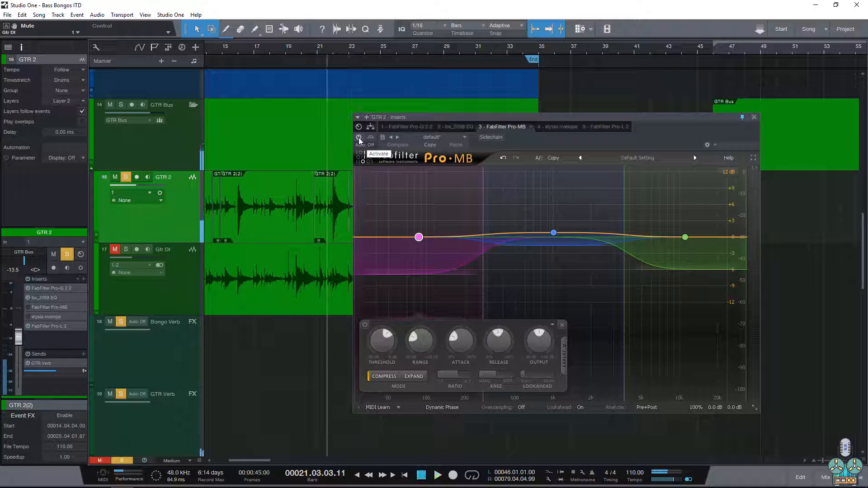
left_click(359, 138)
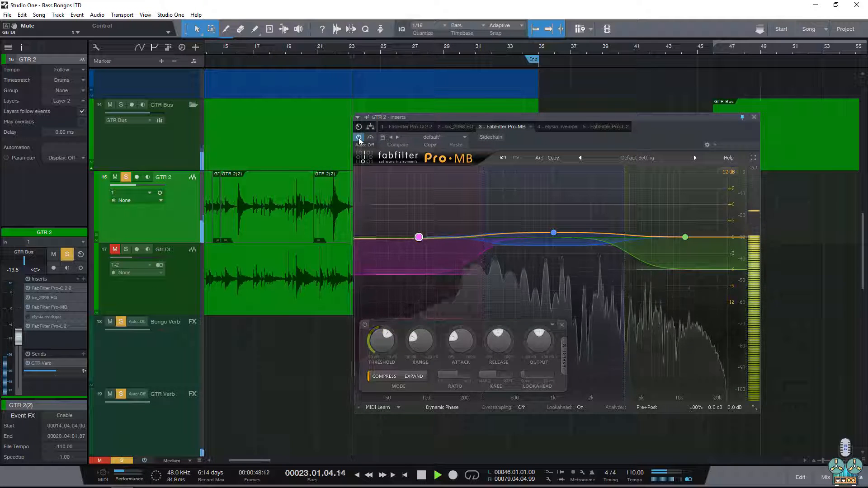
left_click(359, 137)
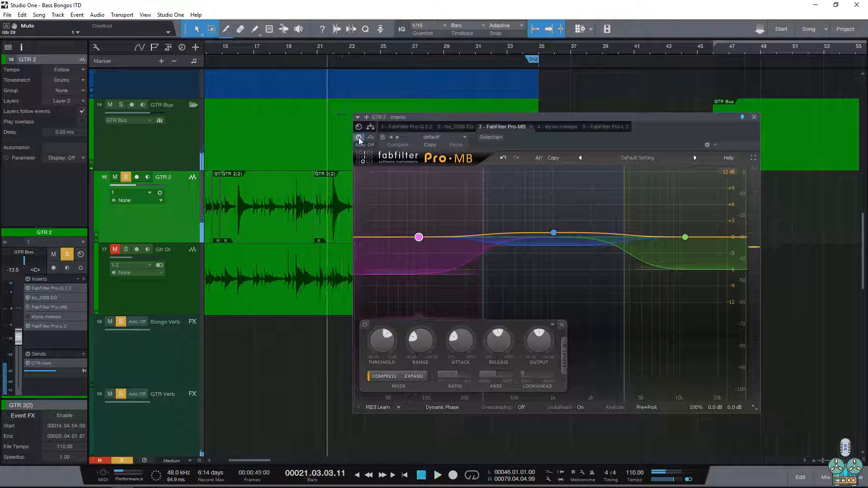
left_click(359, 138)
key("space")
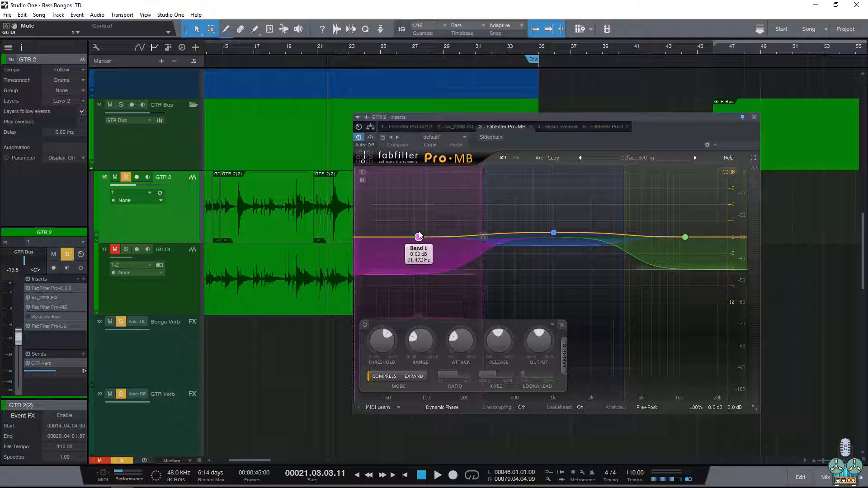
Show the controls of Pro-MB's middle and high bands, and point out the low band's range and attack
left_click(554, 233)
left_click(688, 237)
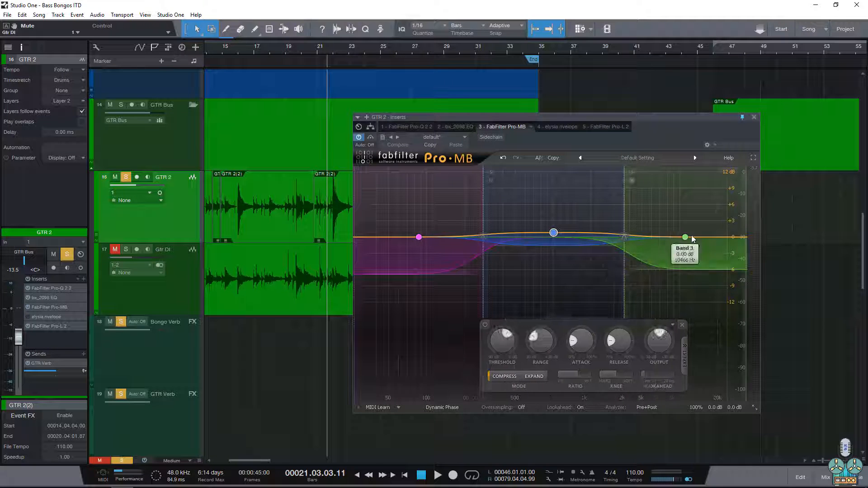
left_click(418, 237)
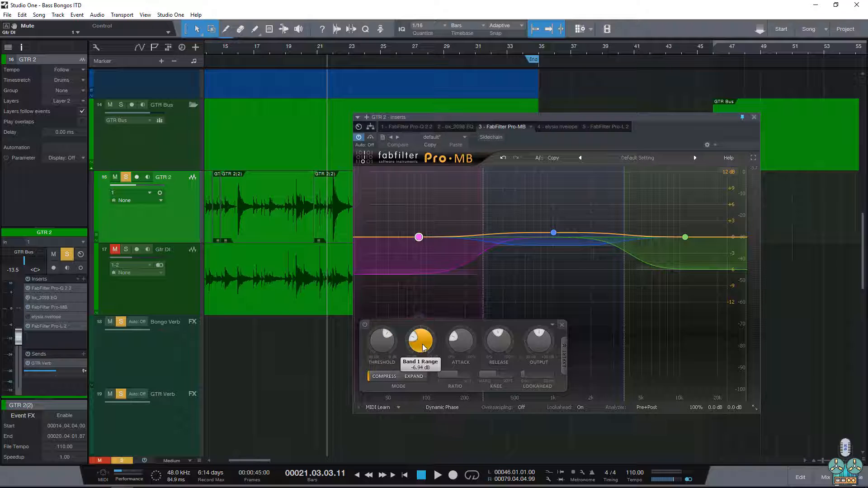
mouse_move(424, 347)
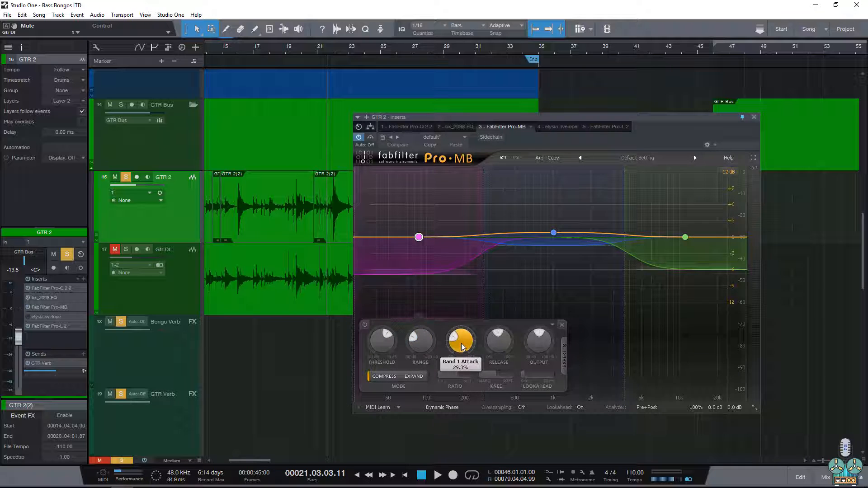
Raise band 1's release to 68.5%, bring it down to 0%, and play GTR 2 with that setting
left_click_drag(504, 343, 504, 310)
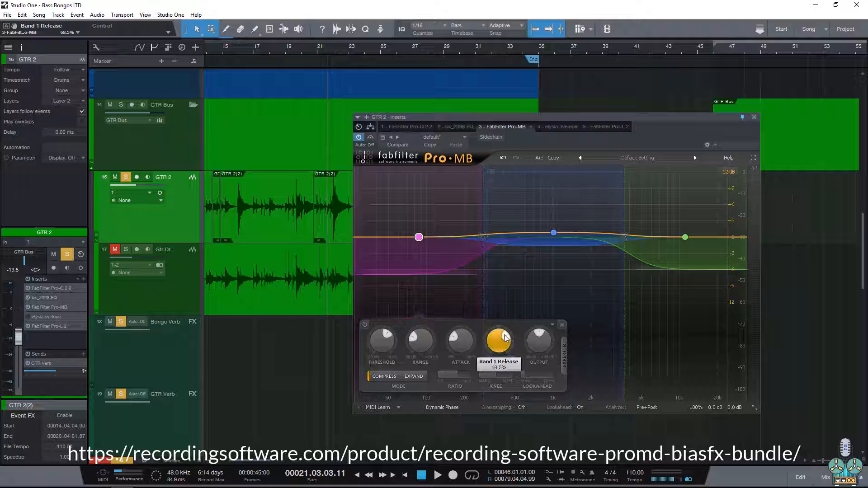
left_click_drag(506, 336, 452, 454)
key("space")
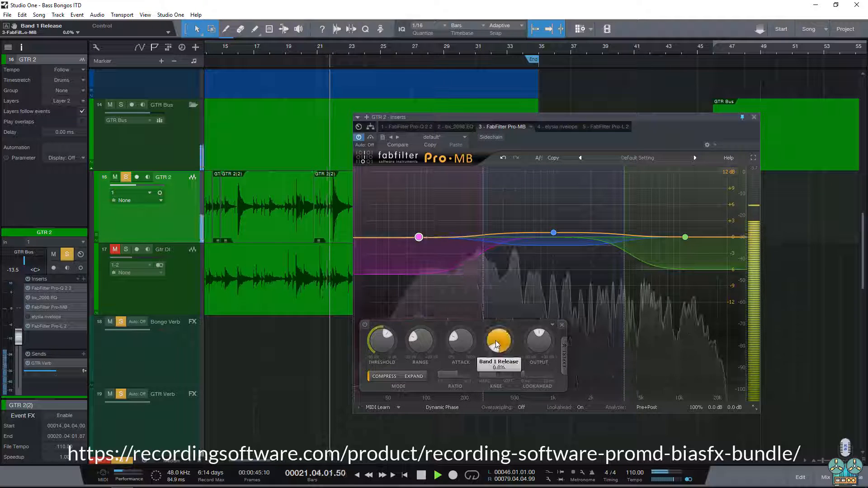
Stop playback, raise band 1's release to 94.2%, and play GTR 2 from bar 21 with that setting
key("space")
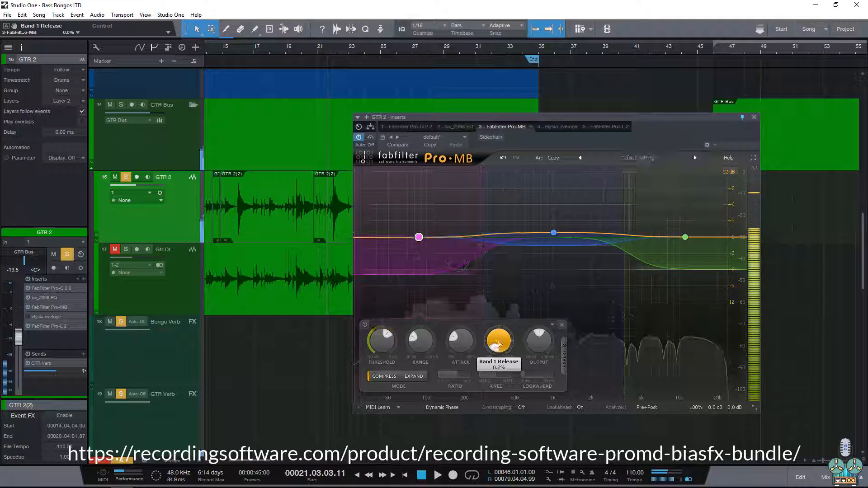
left_click_drag(503, 343, 542, 358)
key("space")
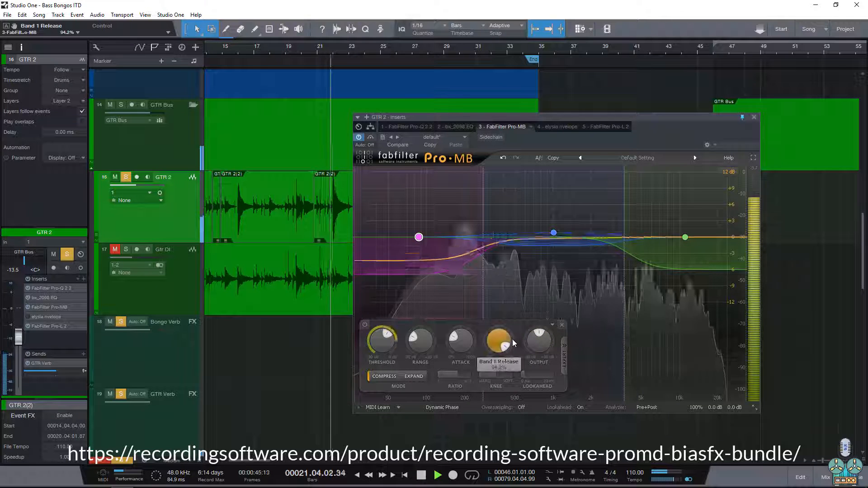
key("space")
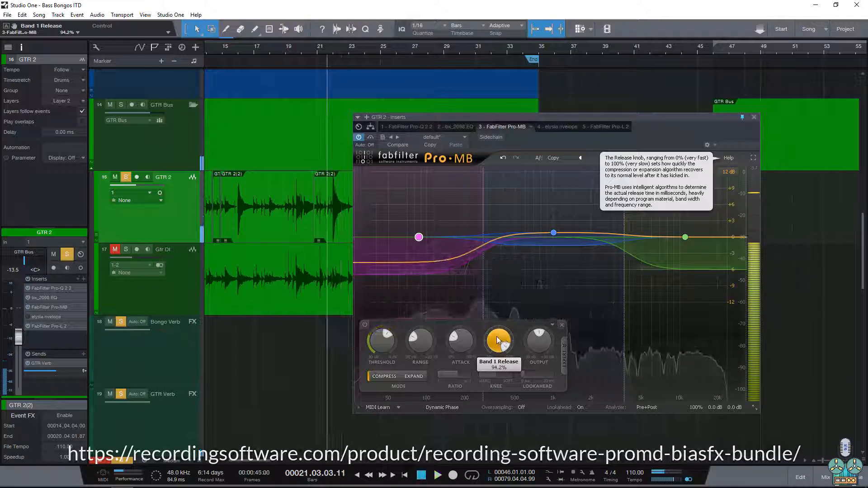
Set band 1's release to 69.0% and play GTR 2 from bar 21 with Pro-MB off and again with it on
left_click_drag(503, 344, 487, 394)
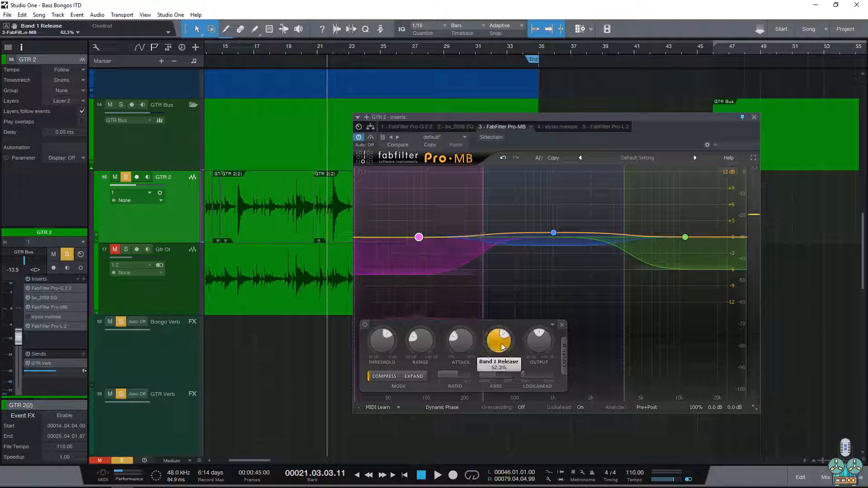
left_click_drag(505, 344, 503, 335)
key("space")
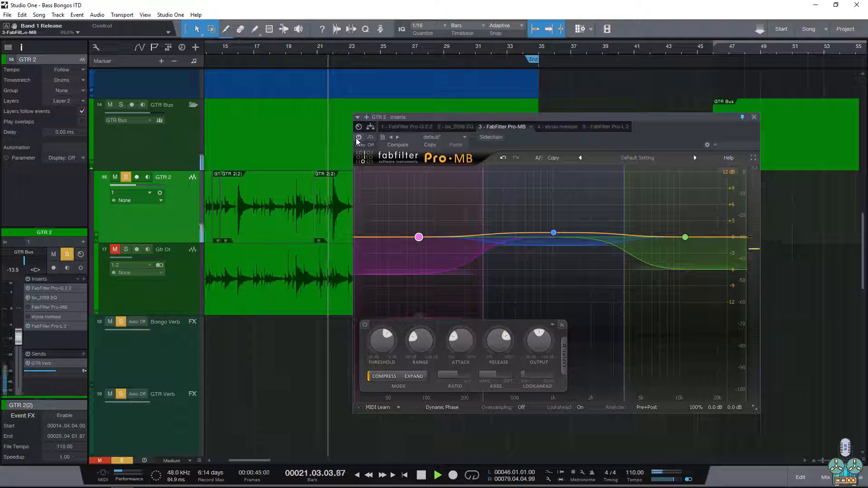
key("space")
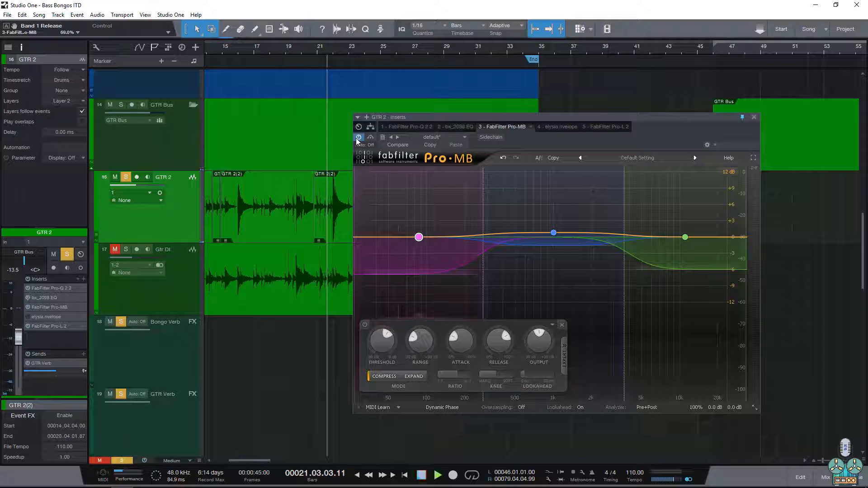
key("space")
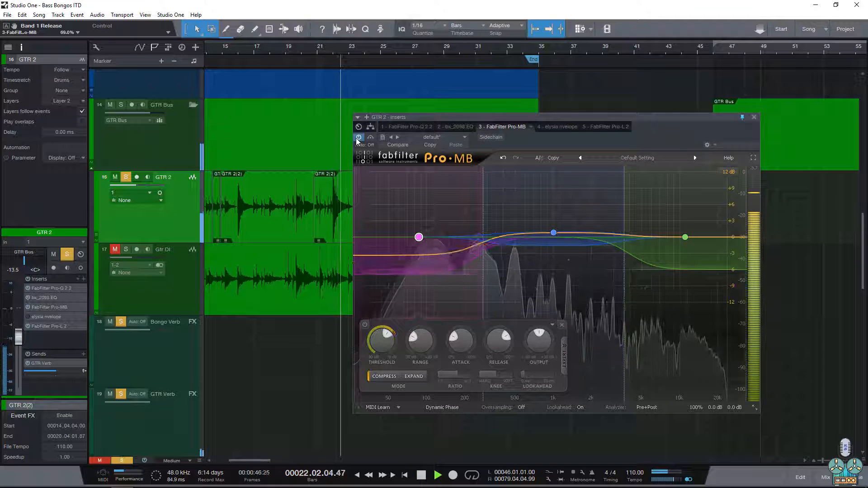
key("space")
Unsolo GTR 2, mute the Gtr DI track, and select GTR 2 again
left_click(127, 177)
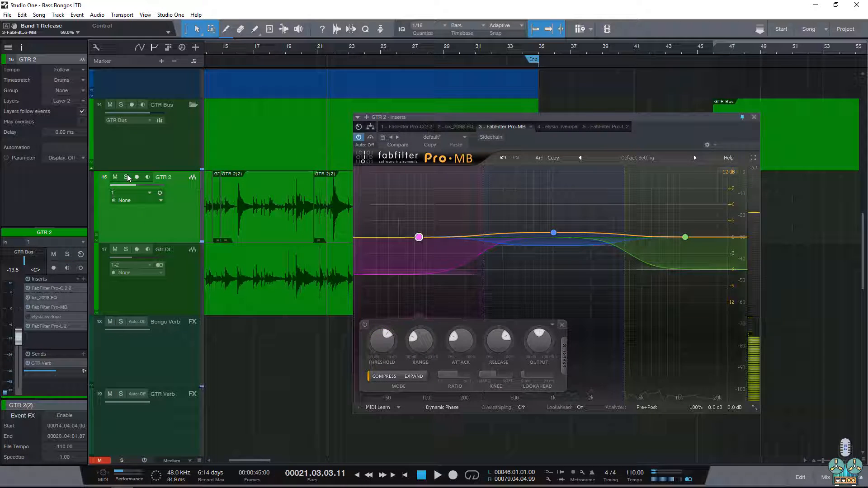
left_click(101, 281)
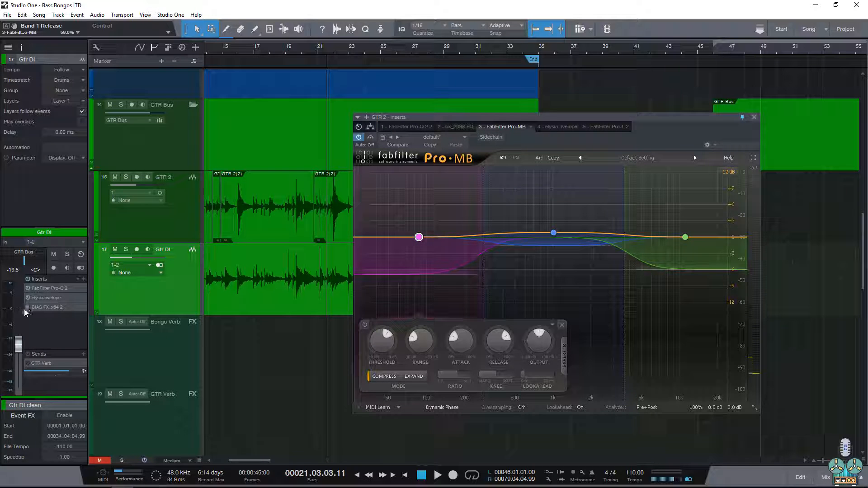
left_click(113, 250)
left_click(126, 240)
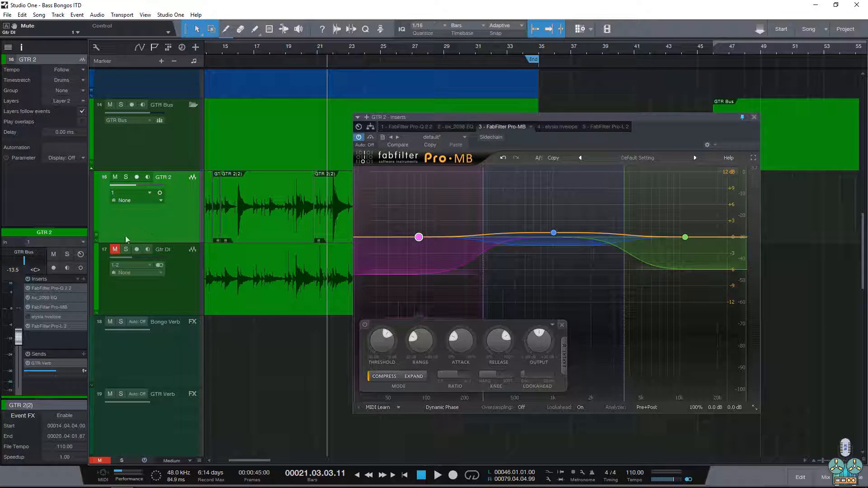
Deactivate Pro-MB on GTR 2, return to the song start, and play the mix without it
left_click(28, 308)
key("comma")
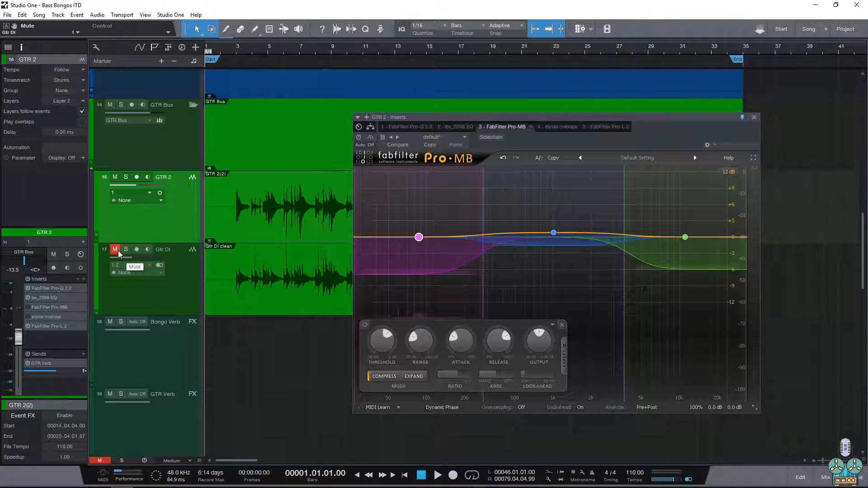
key("ctrl+space")
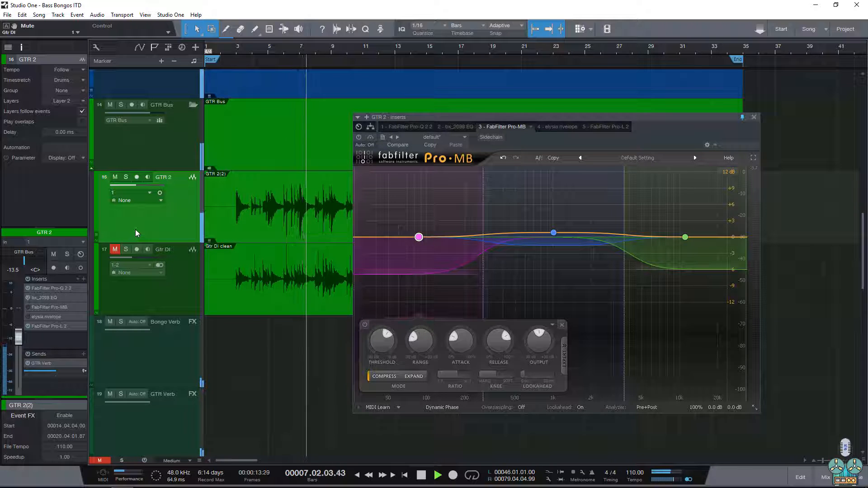
key("space")
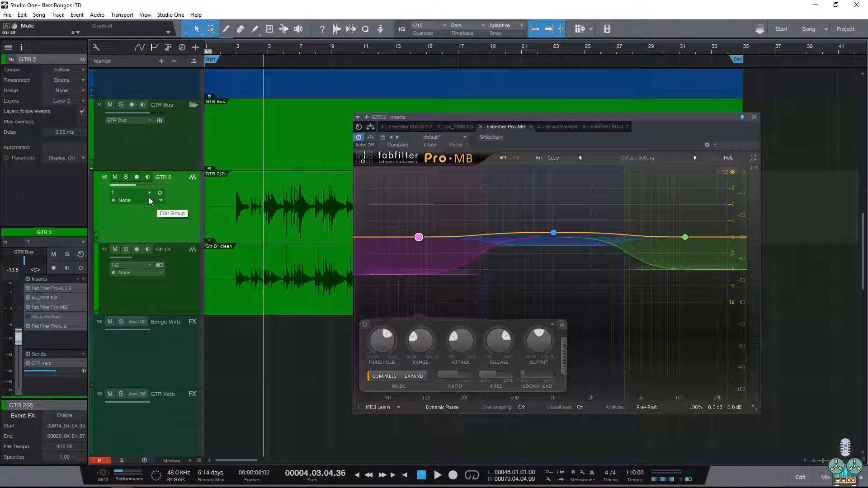
Open BIAS FX from the Gtr DI track's inserts beside Pro-MB, and play both guitars from bar 4
left_click(129, 298)
left_click(45, 308)
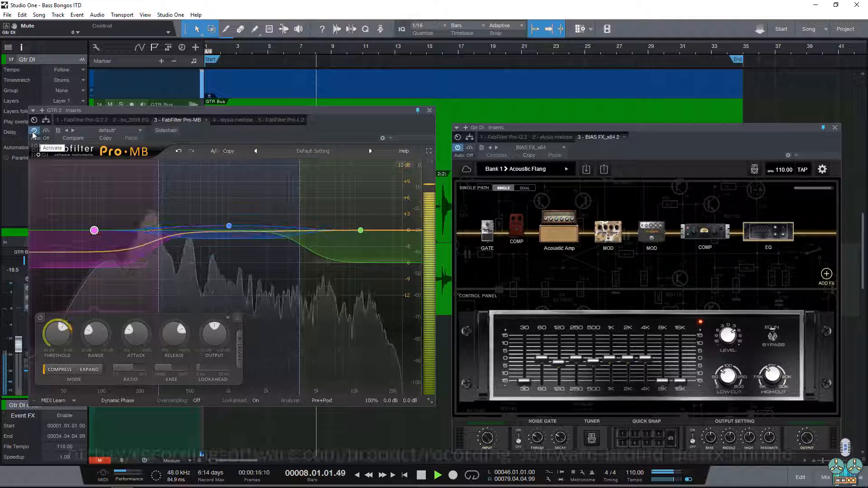
key("space")
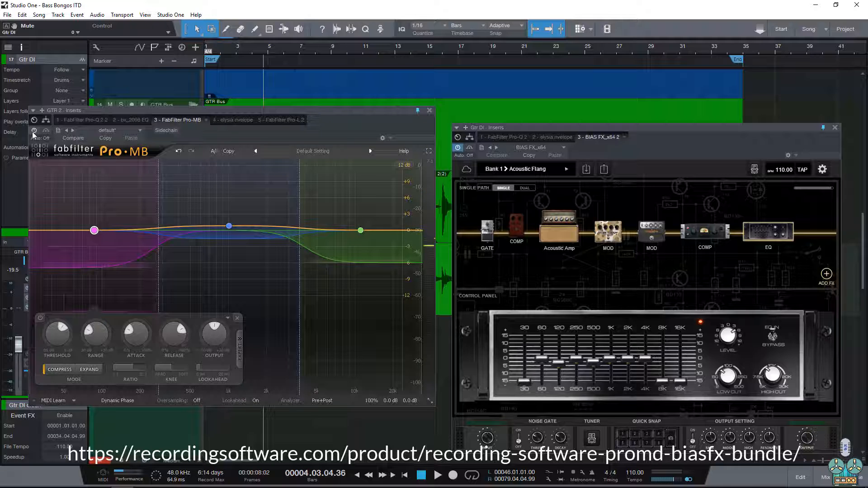
Compare the guitars in the mix from bar 4 with Pro-MB deactivated and activated, stopping with it active
key("space")
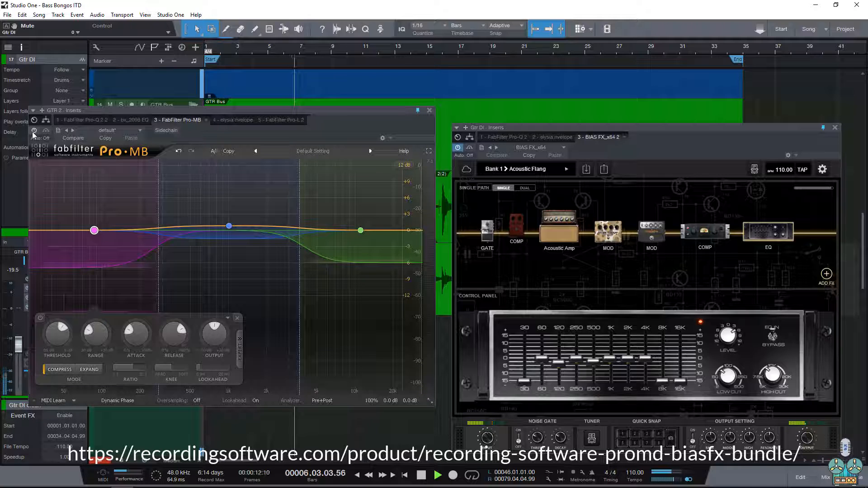
key("space")
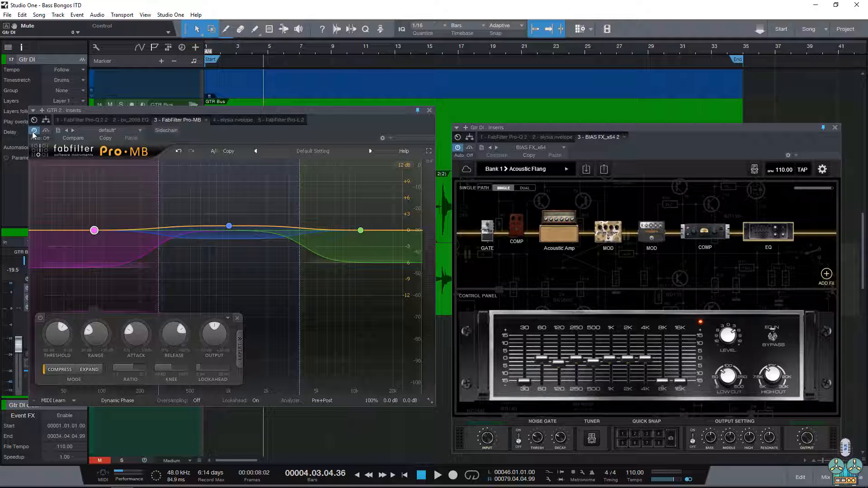
key("space")
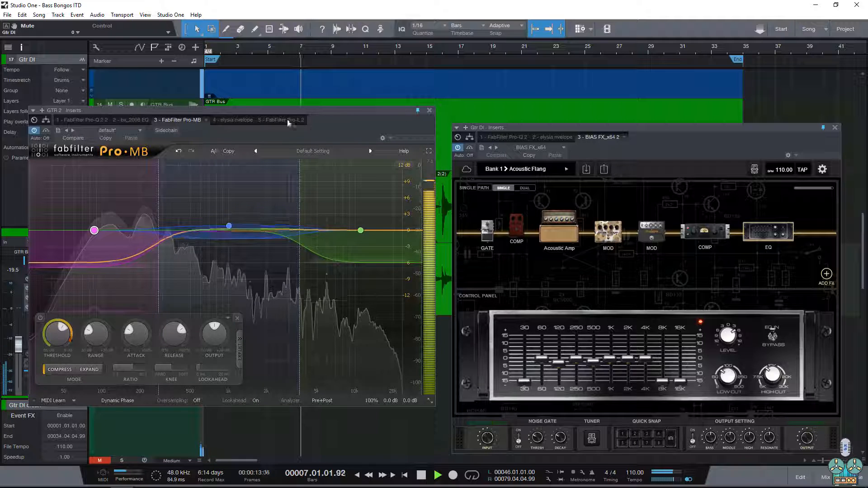
key("space")
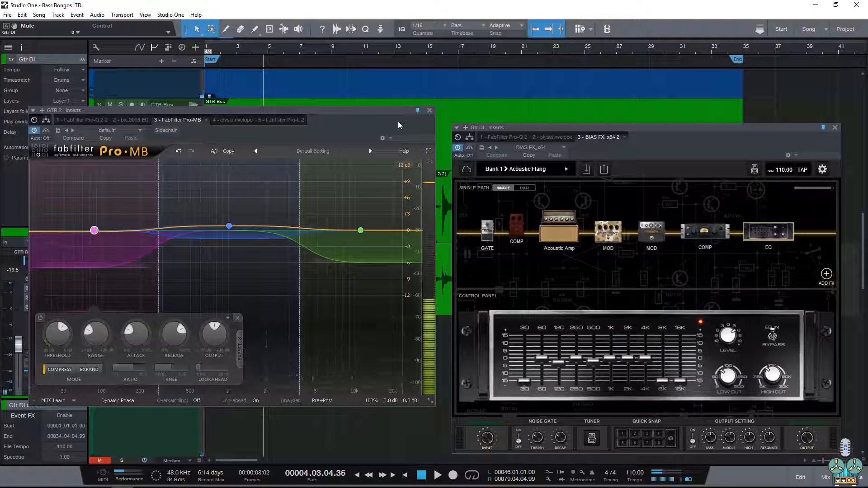